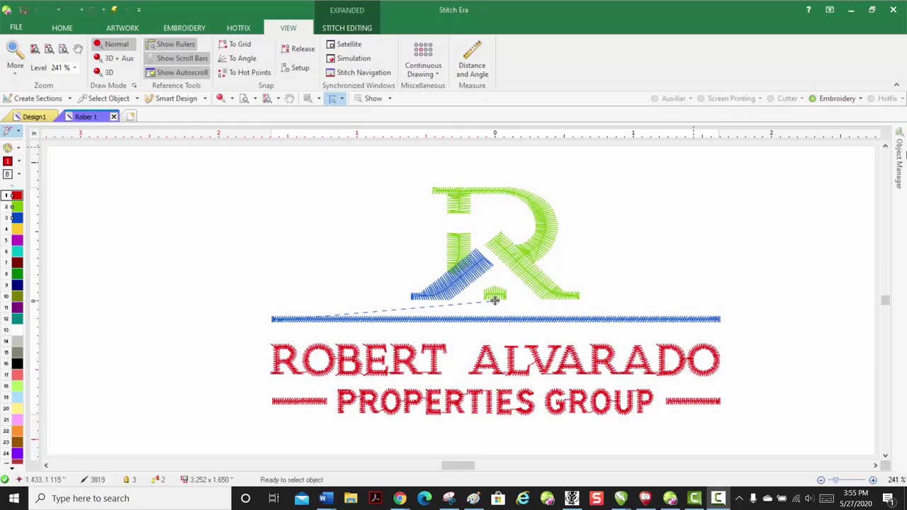
- Show the Document Map's 12 stitch sections and open section 1 (169 stitches, the ES letters)
left_click(900, 163)
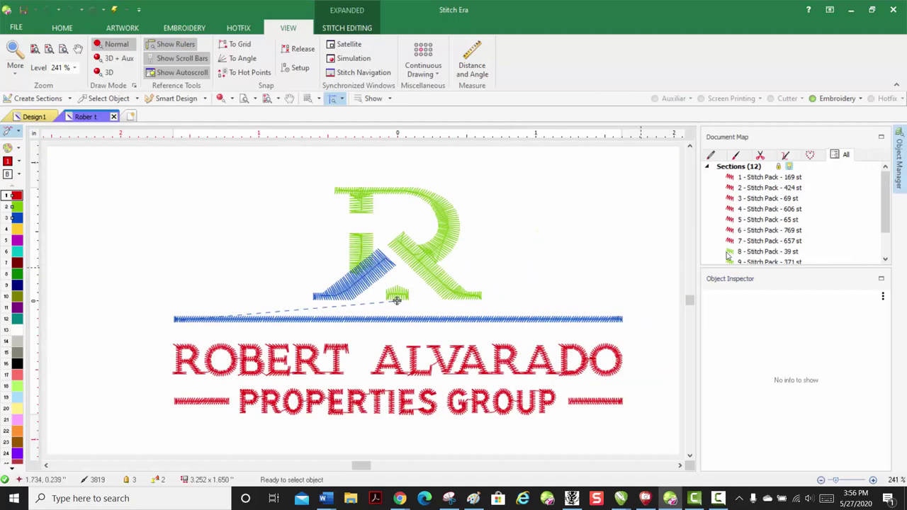
left_click(881, 137)
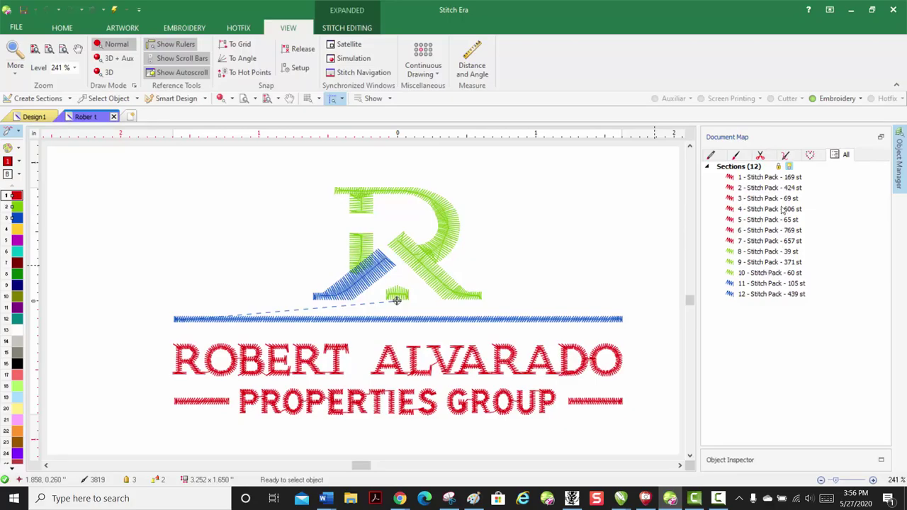
left_click(766, 178)
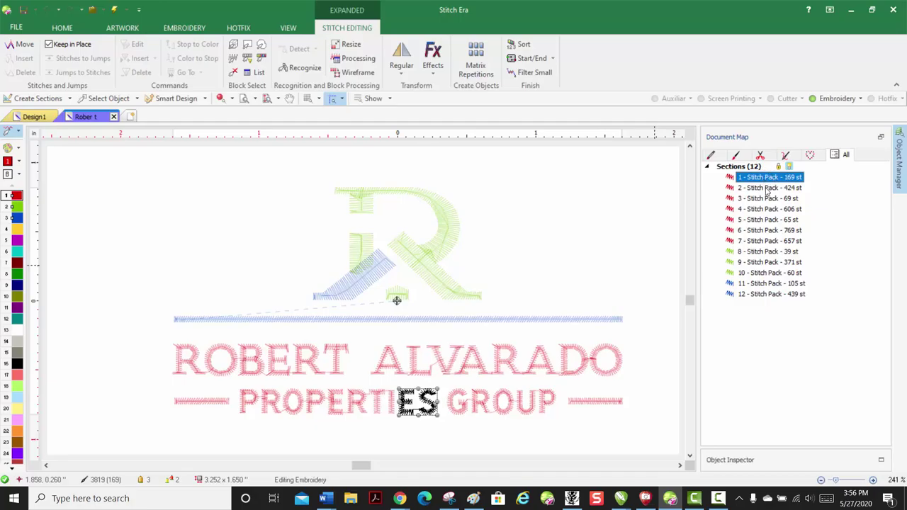
- Inspect sections 2–7 (GROUP, dashes, PROPERTI, the two name words), then select red sections 1–7
left_click(766, 190)
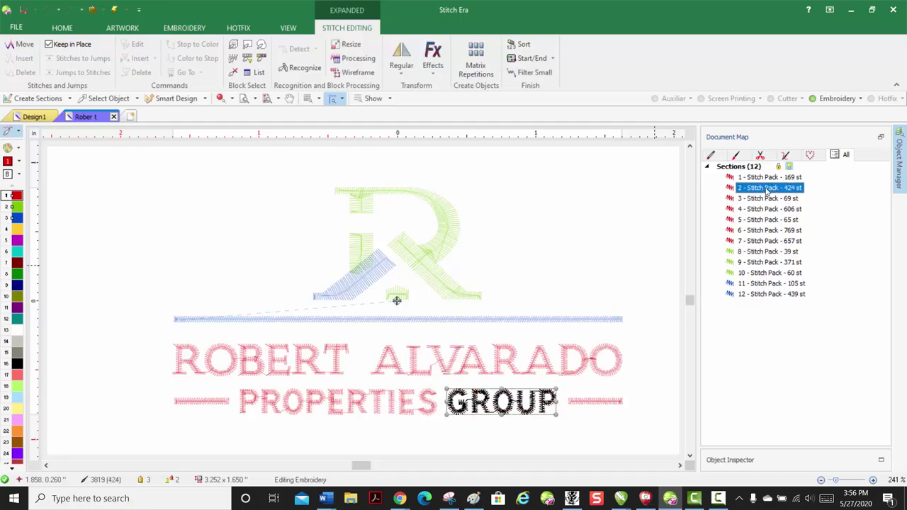
left_click(768, 199)
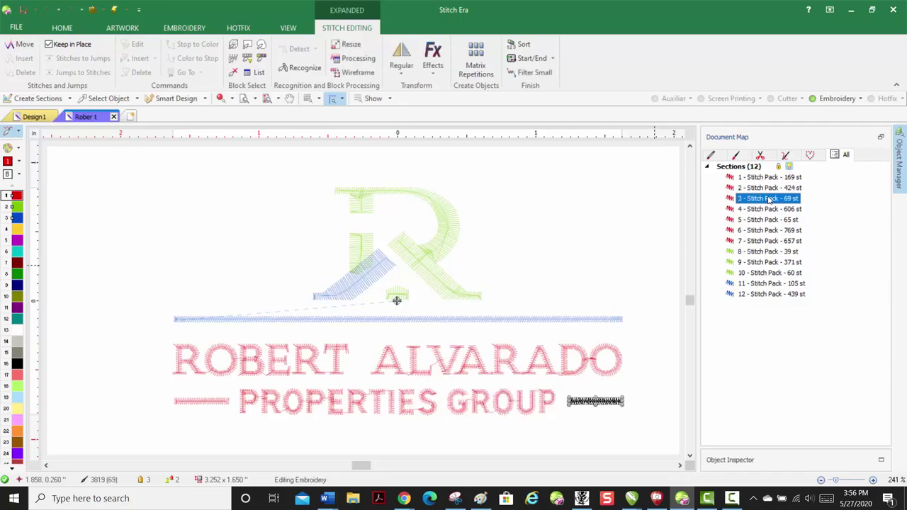
left_click(769, 210)
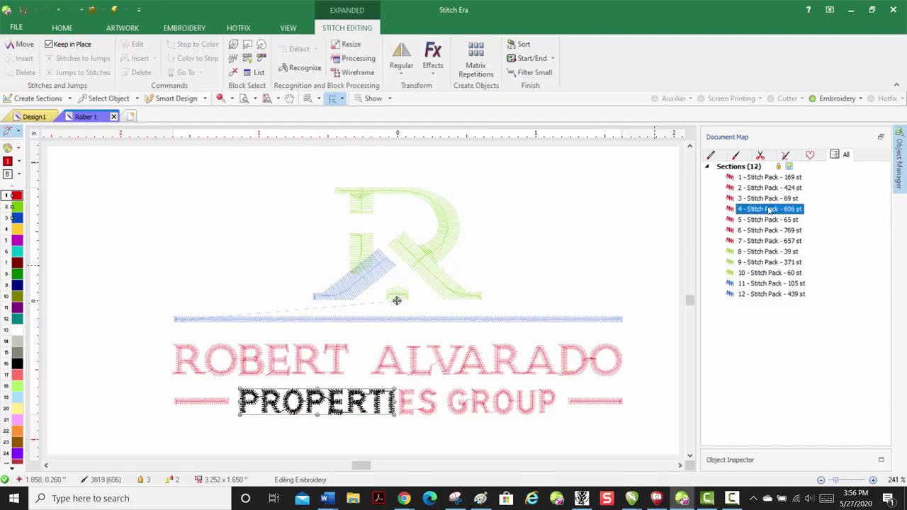
left_click(770, 221)
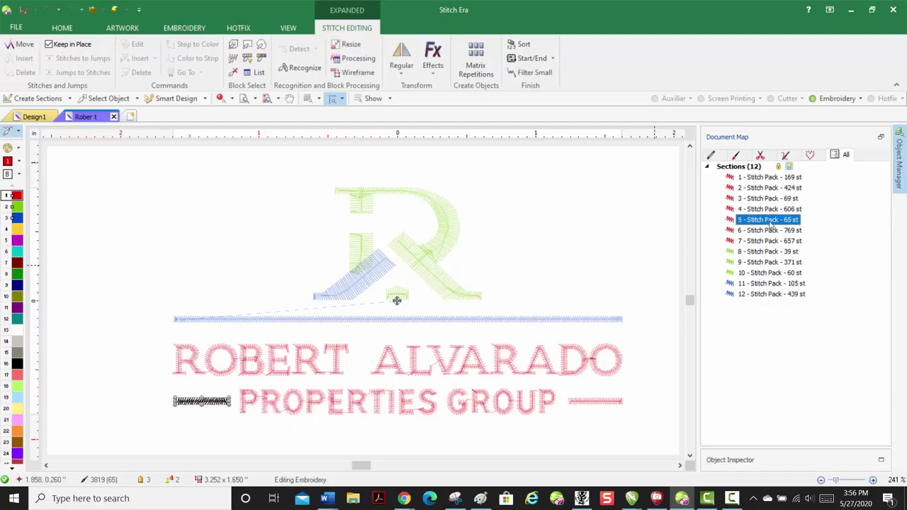
left_click(771, 231)
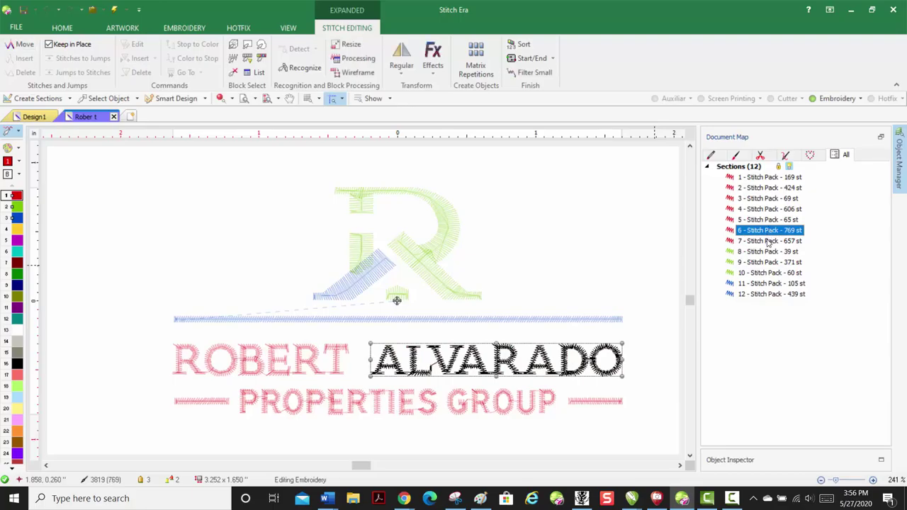
left_click(769, 242)
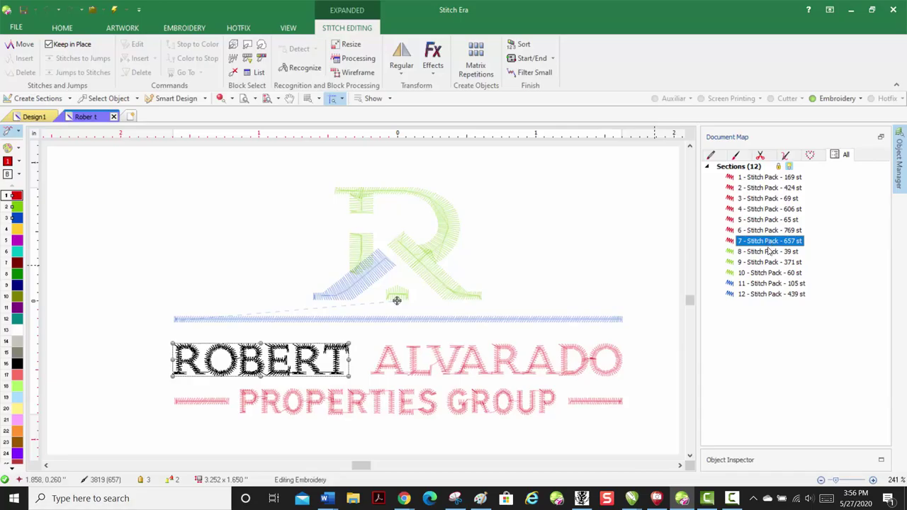
left_click(768, 179, "shift")
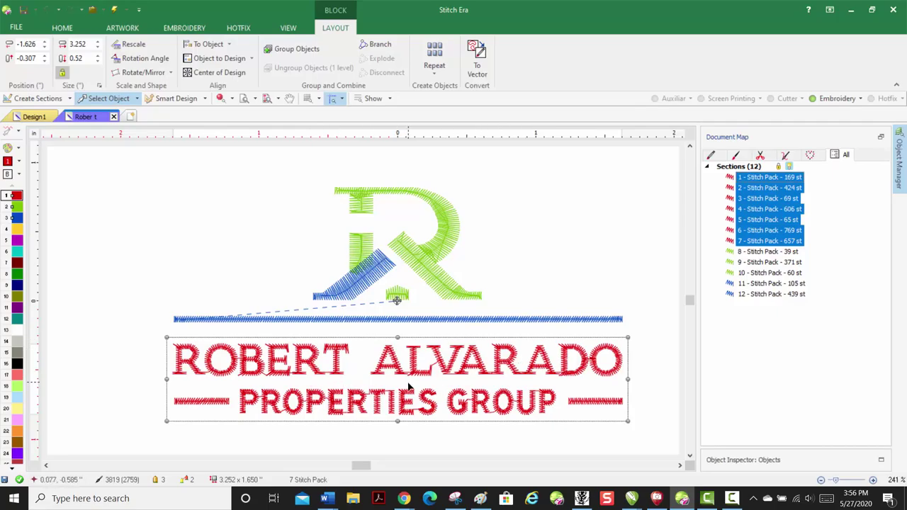
- Inspect green sections 8–10, the parts of the R, and select them together
double_click(755, 254)
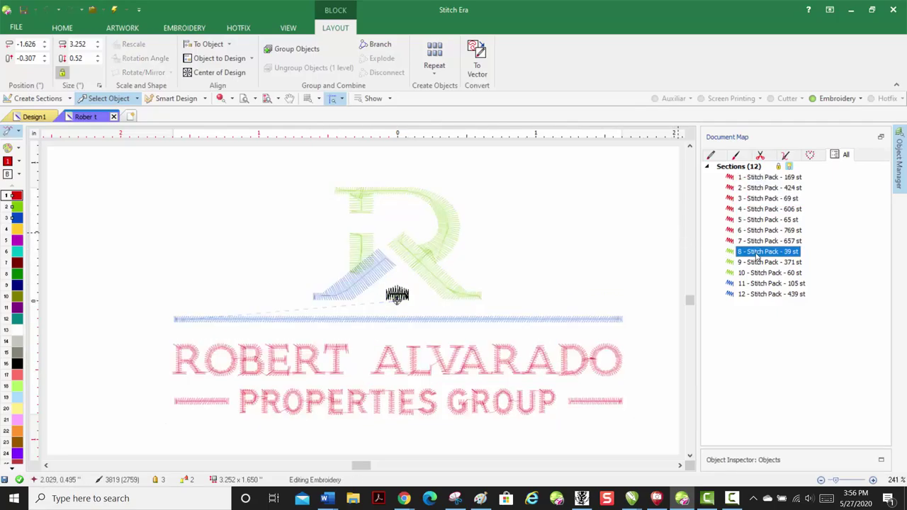
left_click(762, 274, "shift")
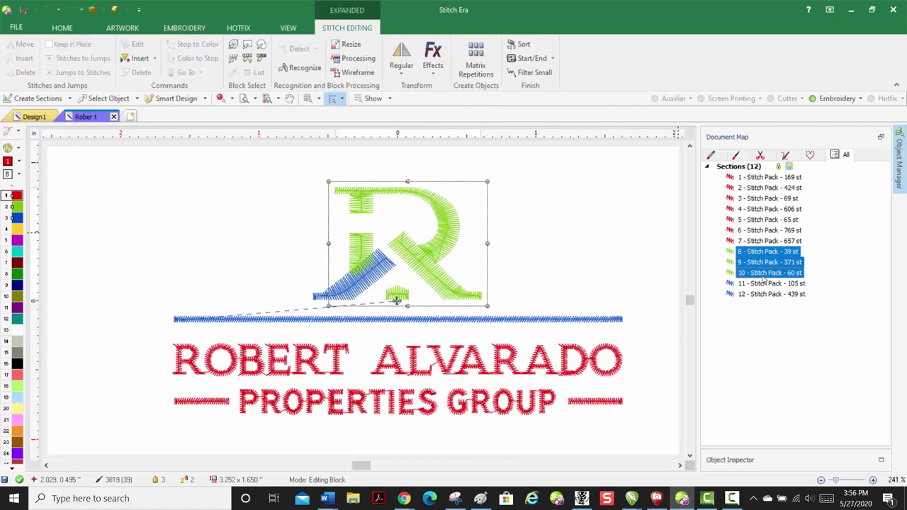
double_click(757, 252)
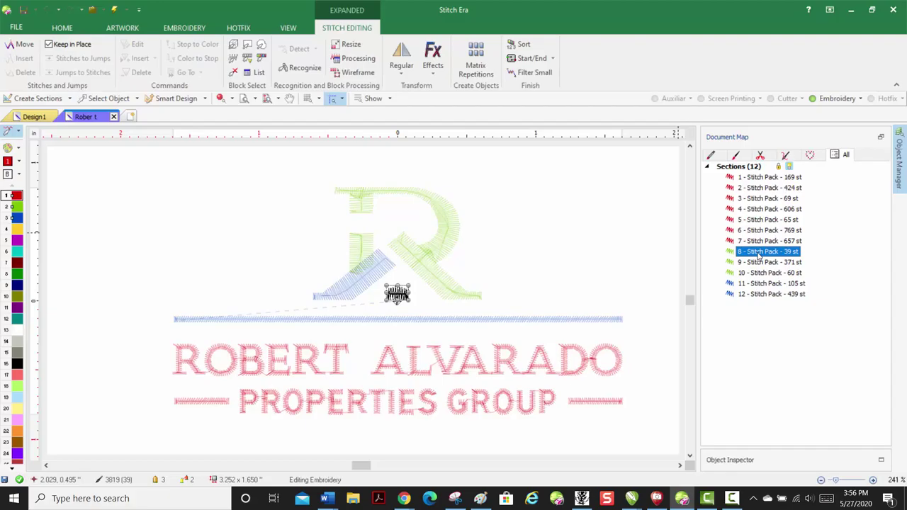
left_click(762, 263)
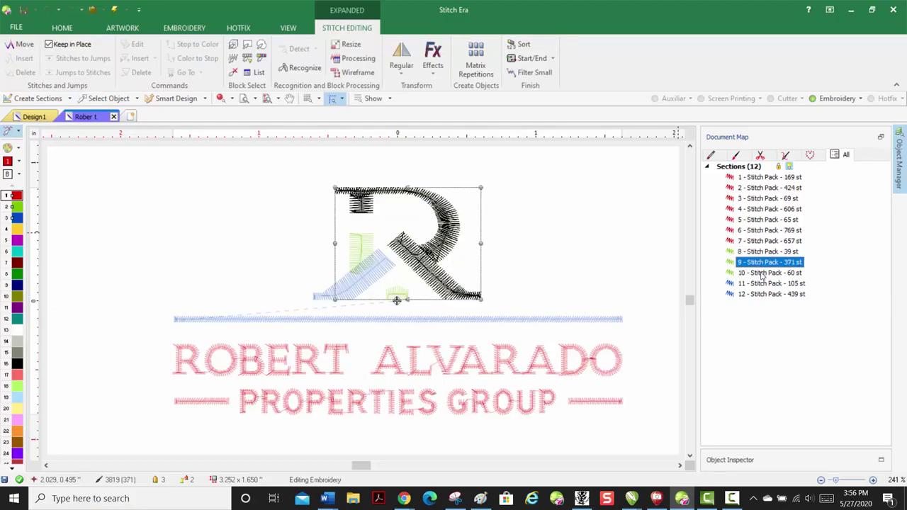
left_click(762, 274)
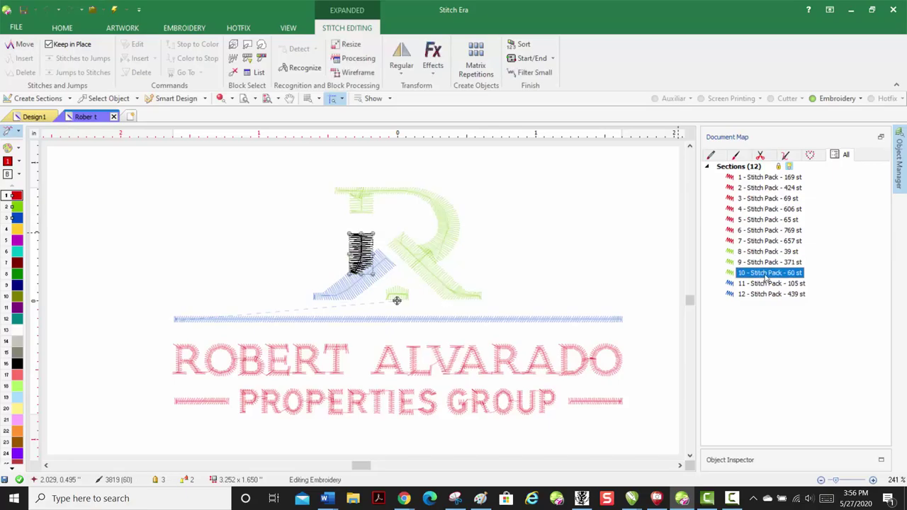
left_click(763, 255, "shift")
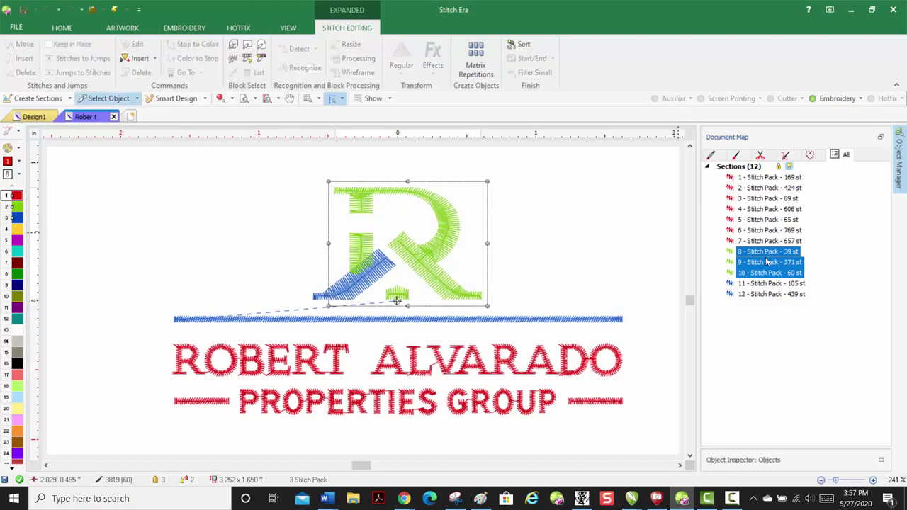
- Select the colour groups in turn: red 1–7, green 8–10, blue 11–12, then clear the selection
double_click(748, 182)
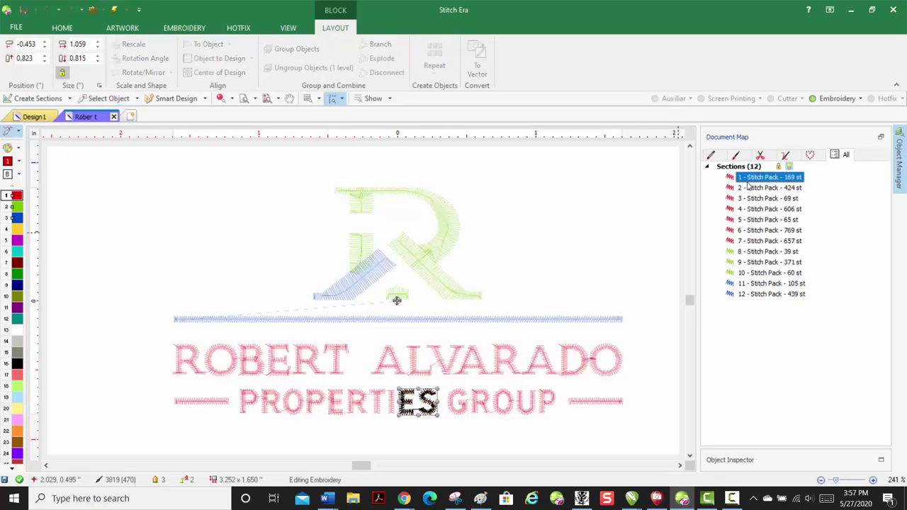
left_click(752, 242, "shift")
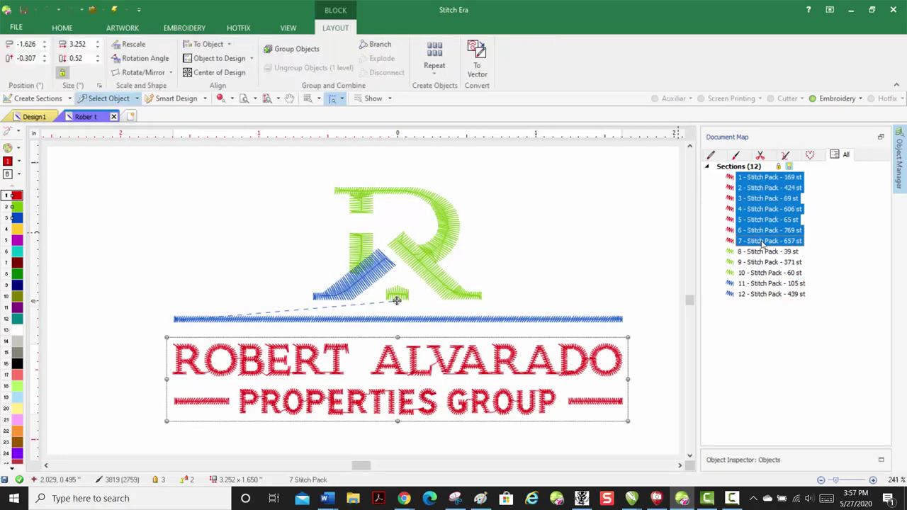
double_click(762, 253)
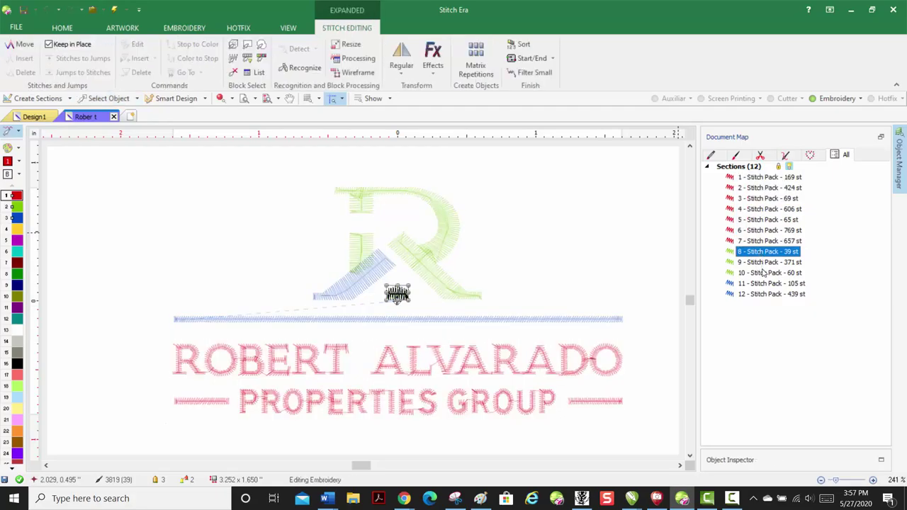
left_click(764, 275, "shift")
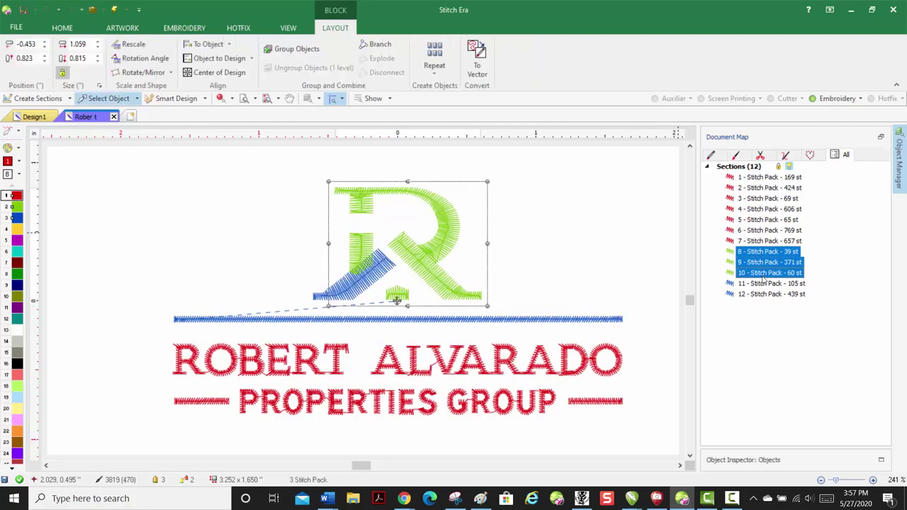
double_click(764, 284)
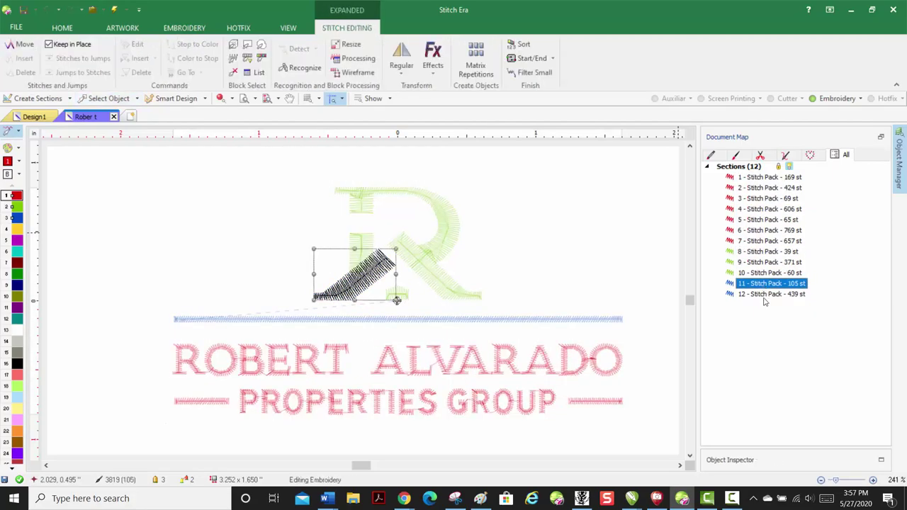
left_click(765, 296, "shift")
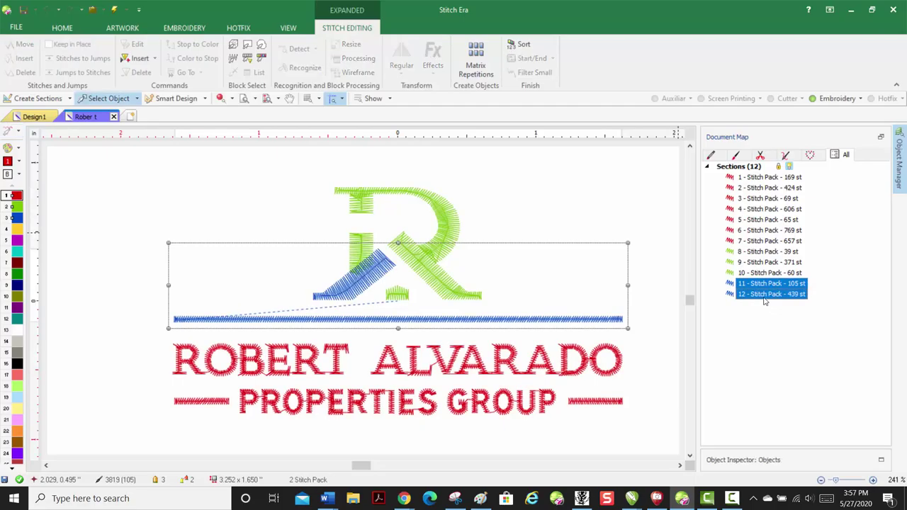
left_click(652, 197)
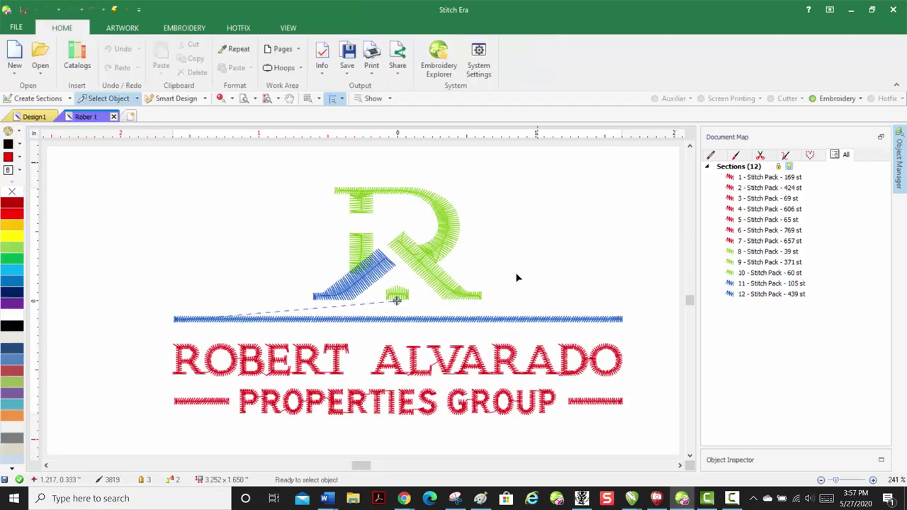
- Step through the sections to blue section 11, the slash, and section 12, the 439-stitch bar
double_click(770, 179)
key("Down")
key("Down")
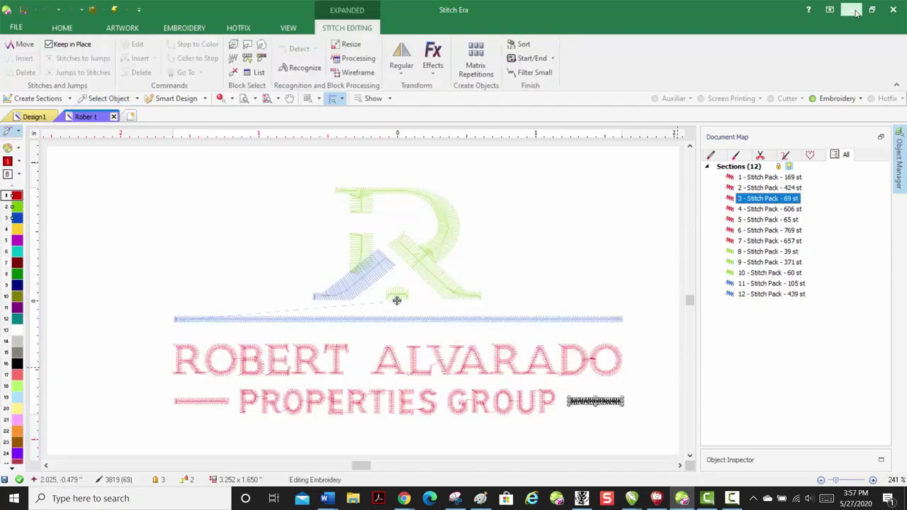
left_click(771, 285)
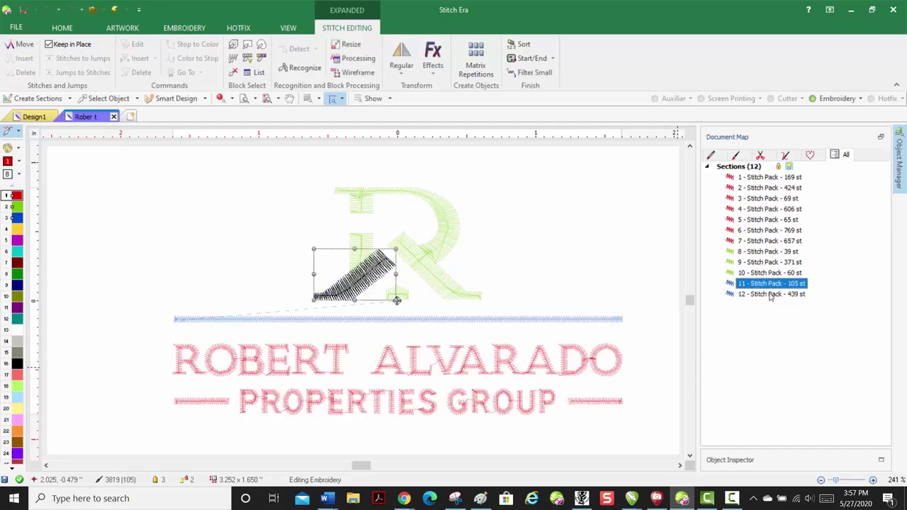
left_click(771, 296)
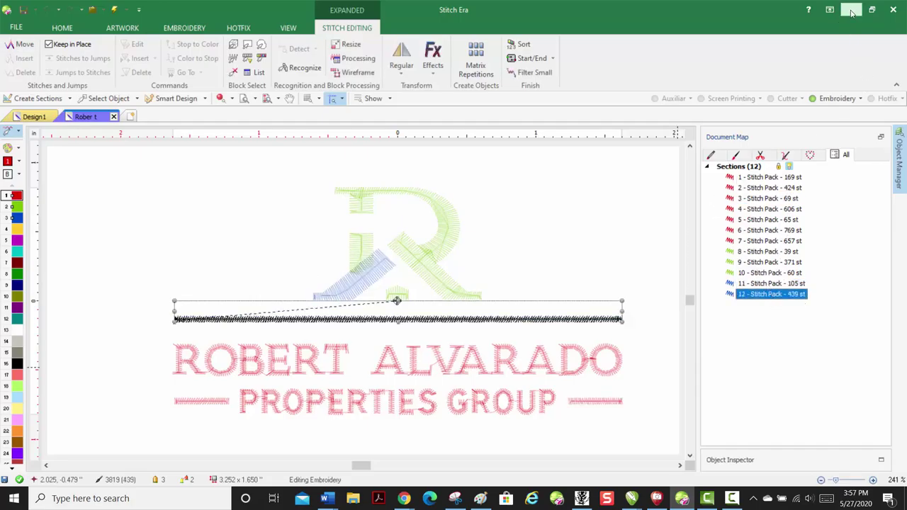
- Bring the ColDesi Art Approval PDF forward in Chrome and zoom in on it
mouse_move(404, 498)
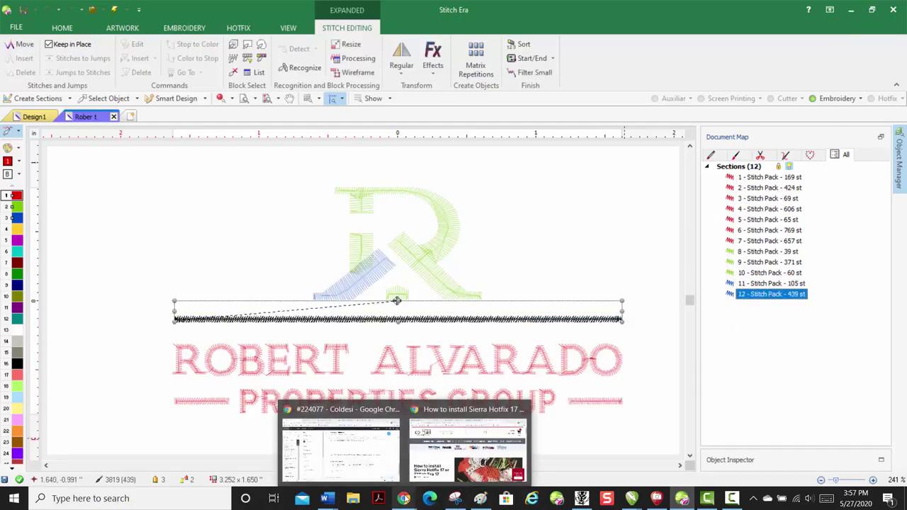
left_click(340, 447)
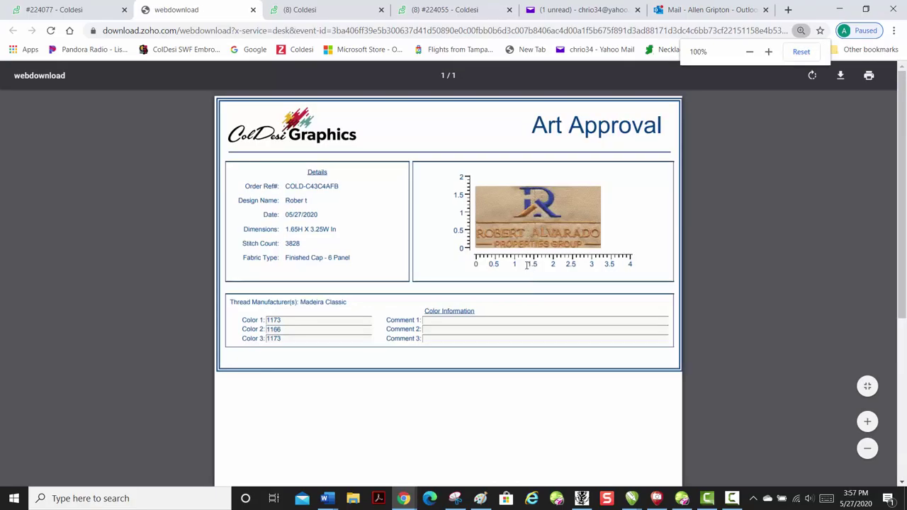
scroll(341, 227, "down", 1)
scroll(340, 227, "up", 1)
scroll(349, 313, "up", 1)
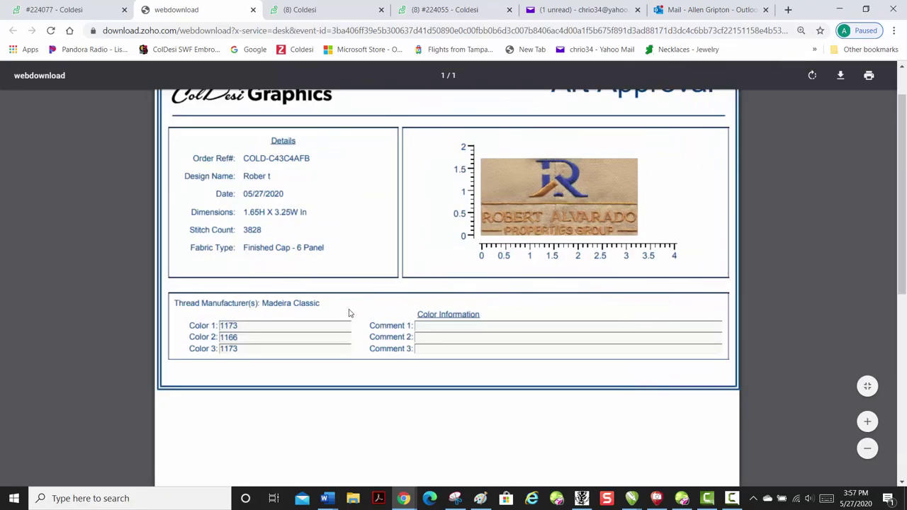
scroll(349, 313, "up", 1)
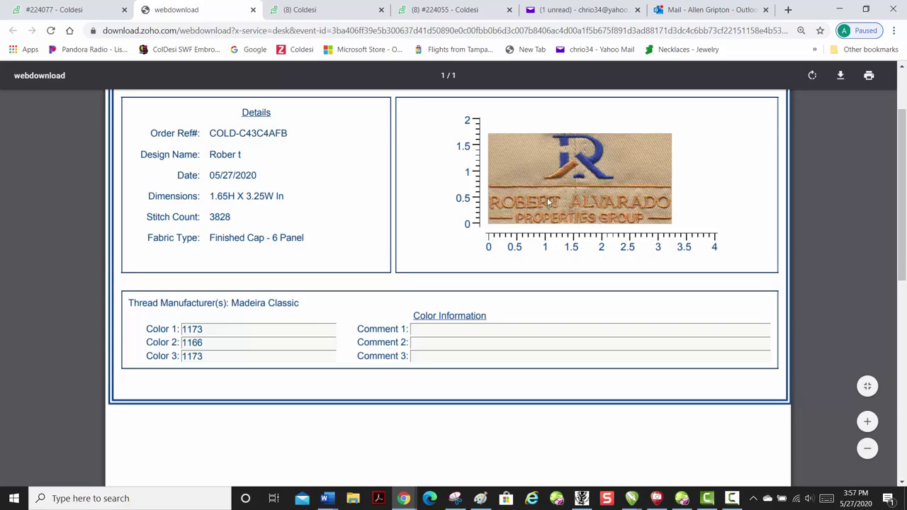
- Highlight the Color 1–3 thread codes in turn: 1173, 1166 and 1173
left_click_drag(206, 329, 177, 330)
left_click(211, 341)
double_click(190, 342)
left_click(235, 358)
left_click_drag(209, 355, 165, 356)
left_click(284, 356)
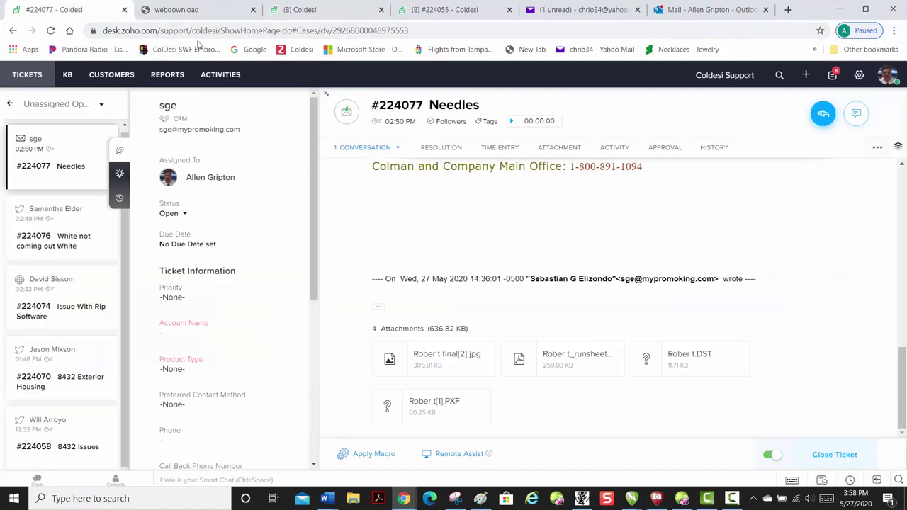
- Review ticket #224077 Needles, its Rober t[1].PXF attachment and sew-out photo, then close the preview
left_click(64, 9)
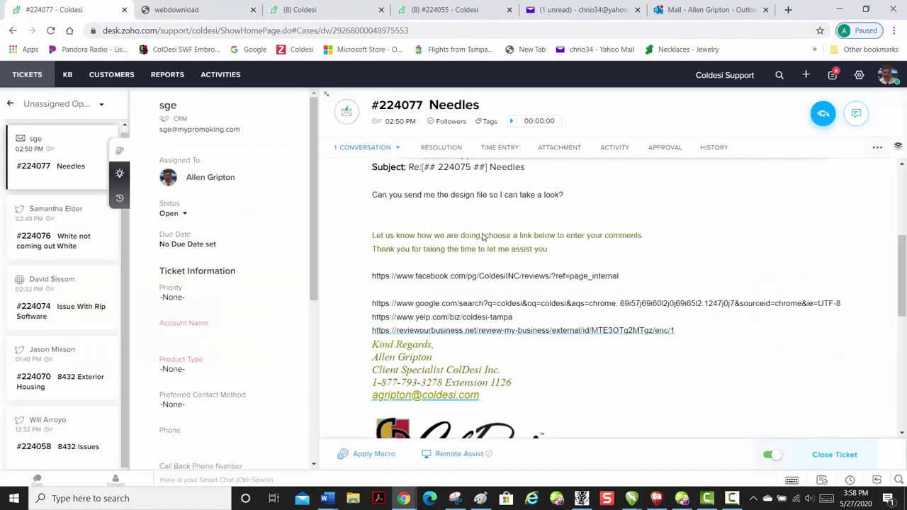
scroll(482, 237, "up", 3)
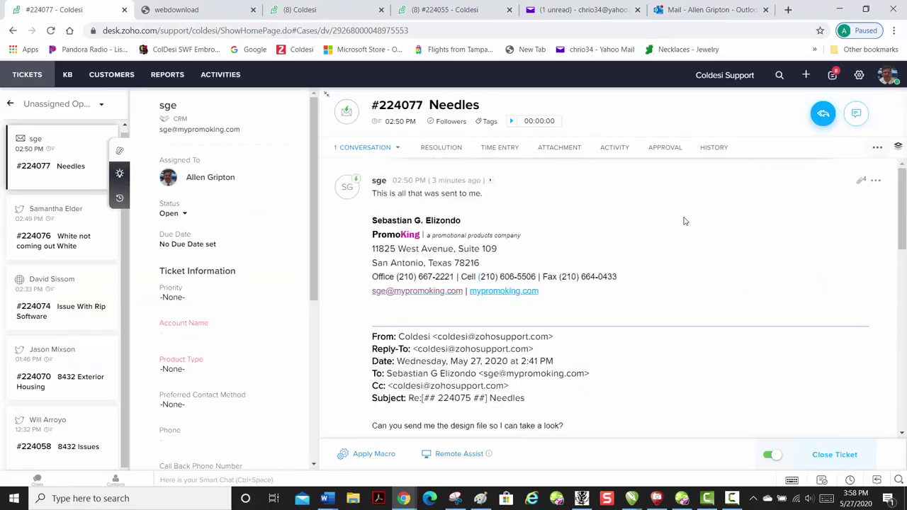
scroll(672, 227, "down", 10)
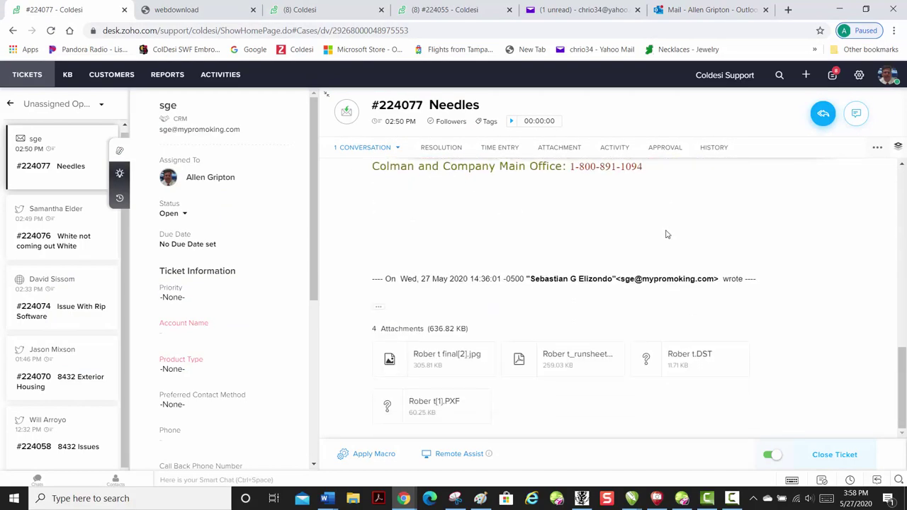
scroll(664, 268, "up", 10)
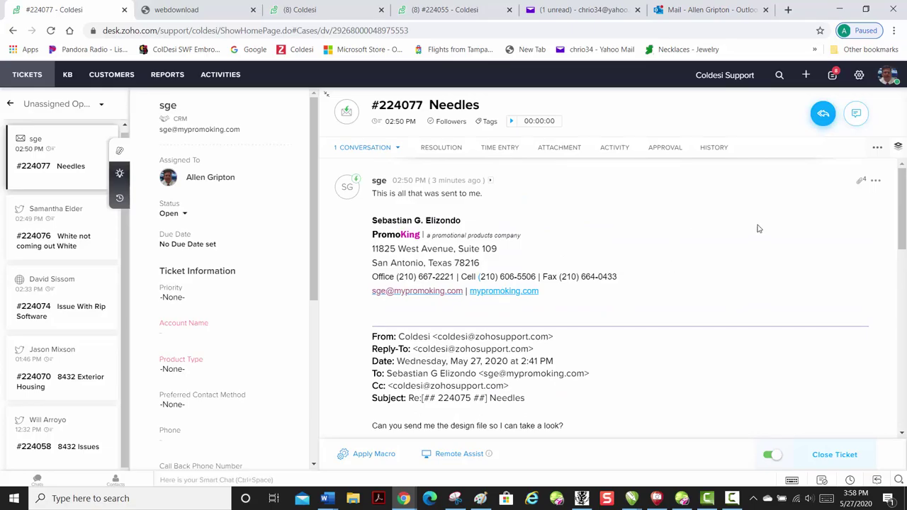
scroll(588, 292, "down", 10)
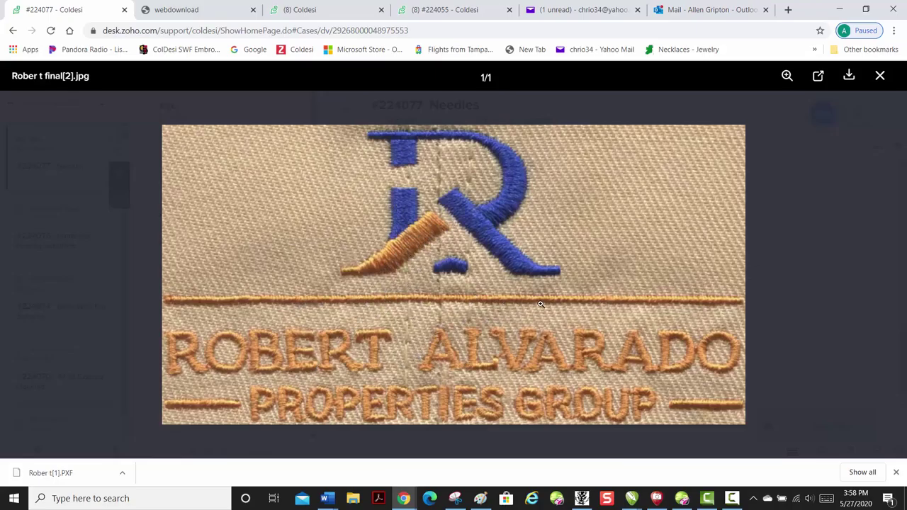
left_click(880, 76)
scroll(518, 234, "up", 10)
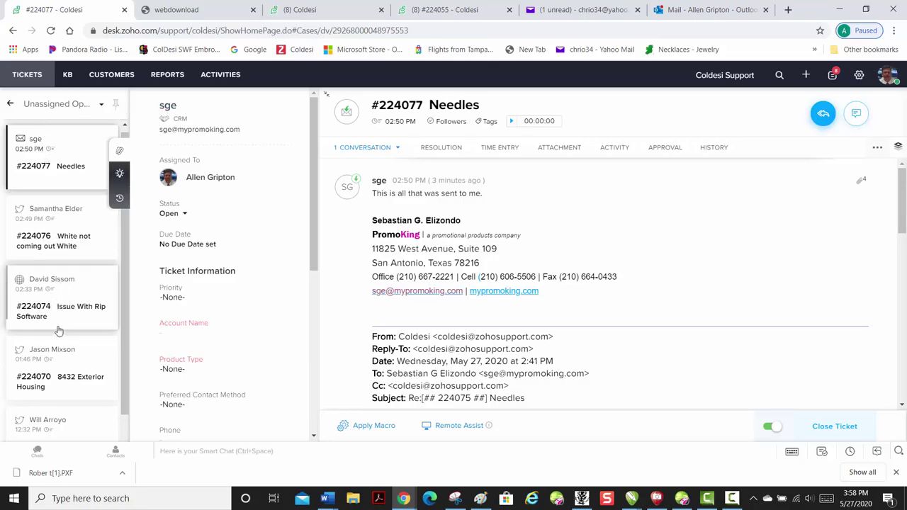
- Go from the customer's contact page to their earlier ticket #224075
left_click(170, 106)
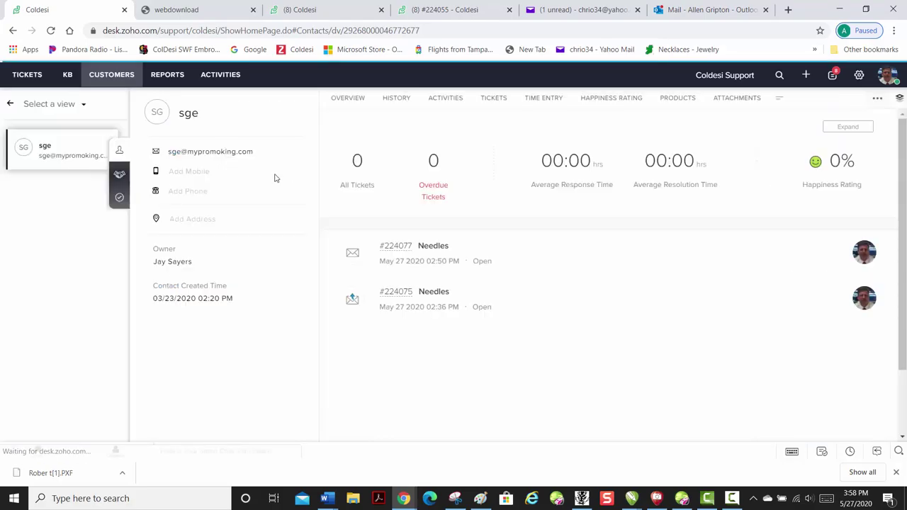
left_click(479, 314)
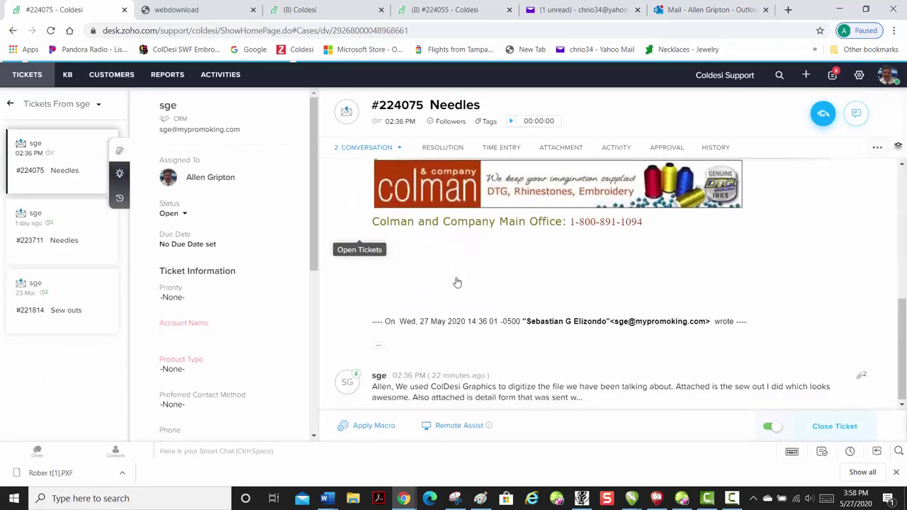
scroll(458, 281, "down", 5)
scroll(538, 282, "up", 5)
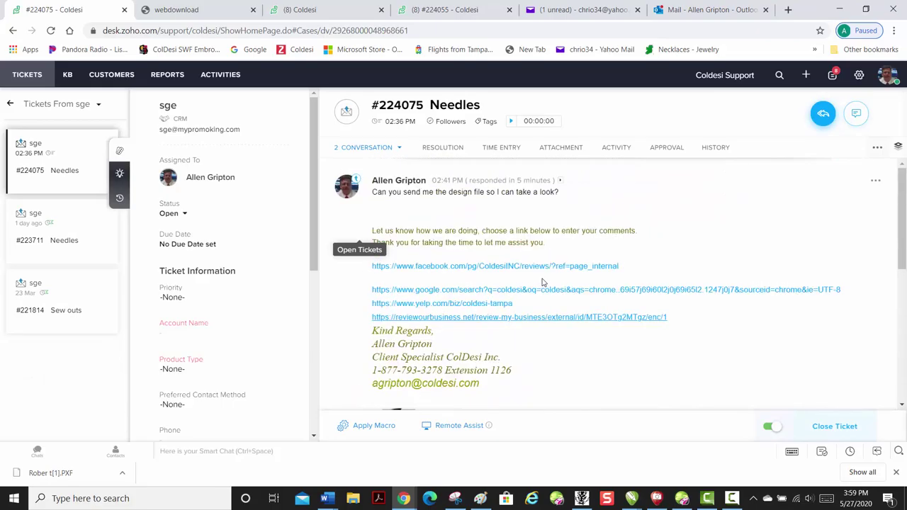
scroll(543, 284, "down", 5)
- Expand the customer's full message and view, then close, the attached logo image 1.png
left_click(601, 395)
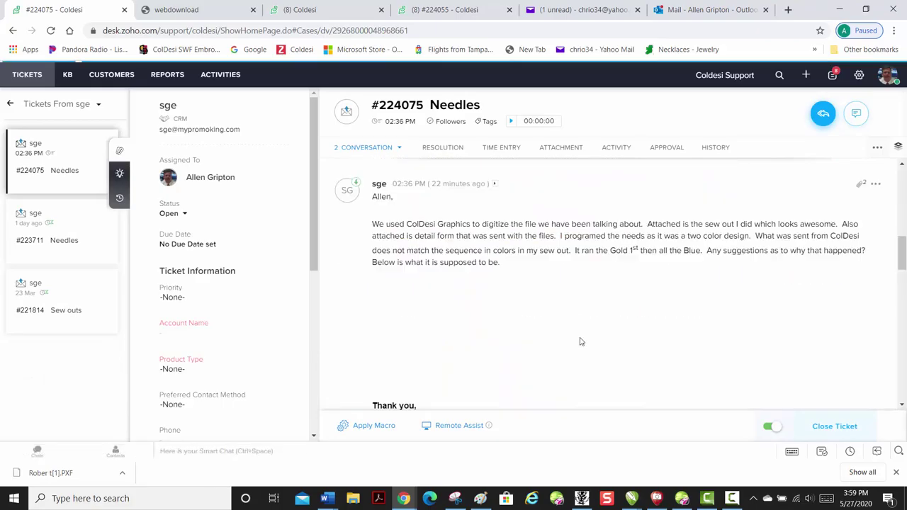
scroll(572, 330, "down", 3)
scroll(568, 331, "up", 3)
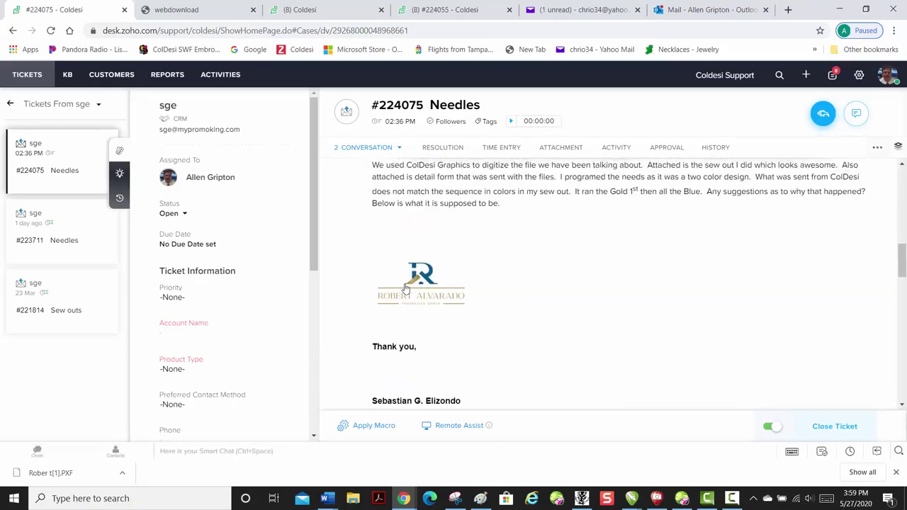
left_click(418, 282)
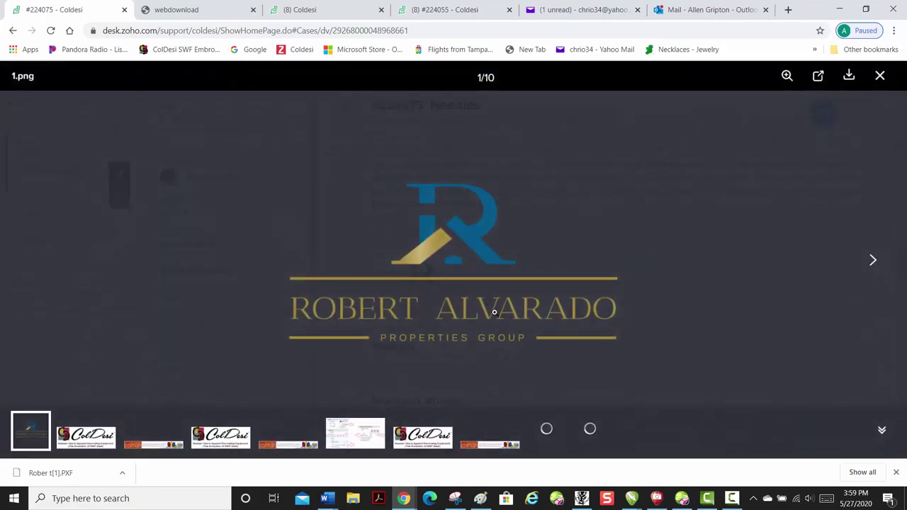
left_click(879, 91)
- Leave stitch editing, review packs 8–12, and select blue packs 11 and 12 together
mouse_move(682, 498)
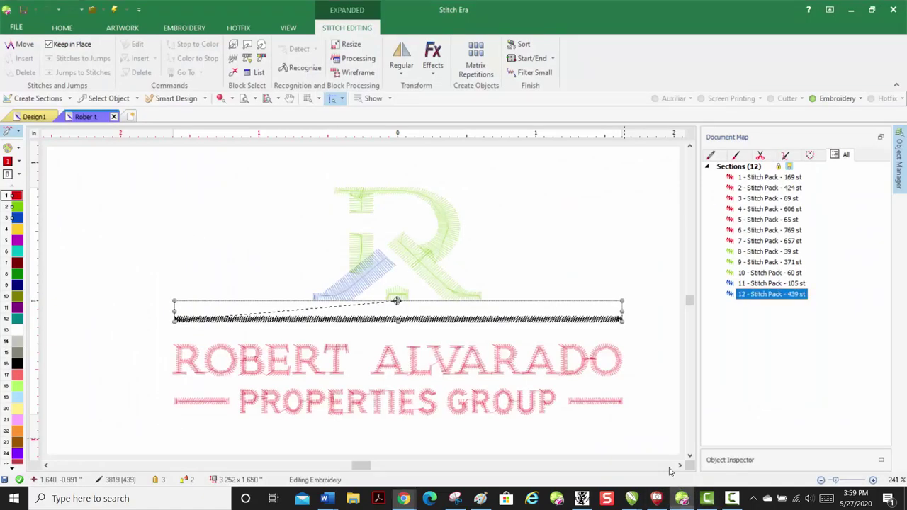
left_click(597, 245)
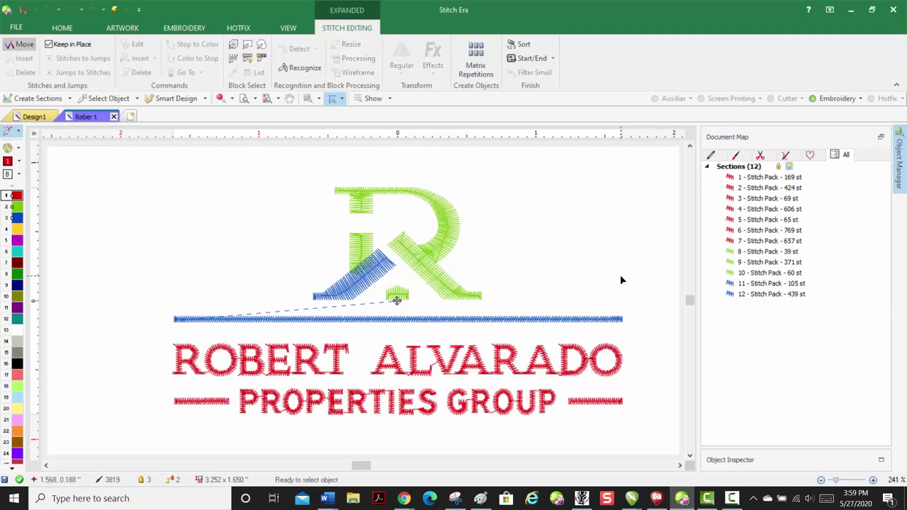
left_click(748, 255)
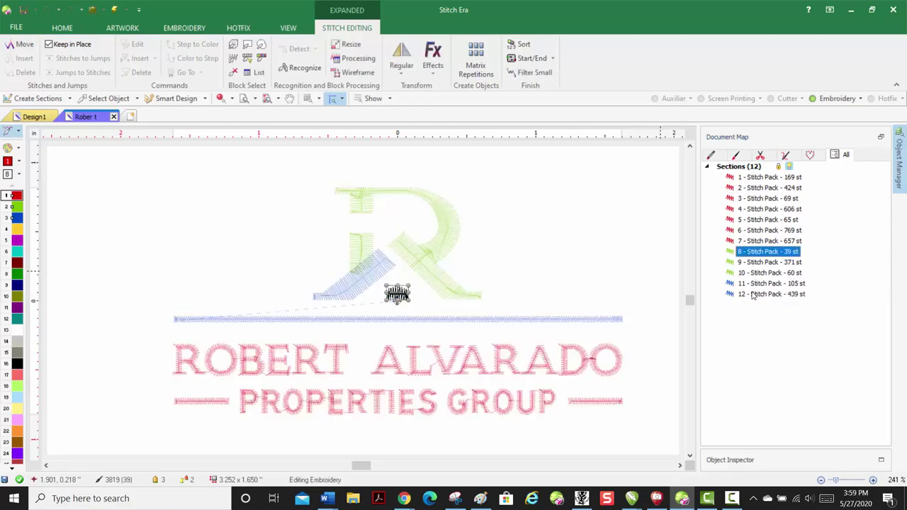
left_click(755, 295, "shift")
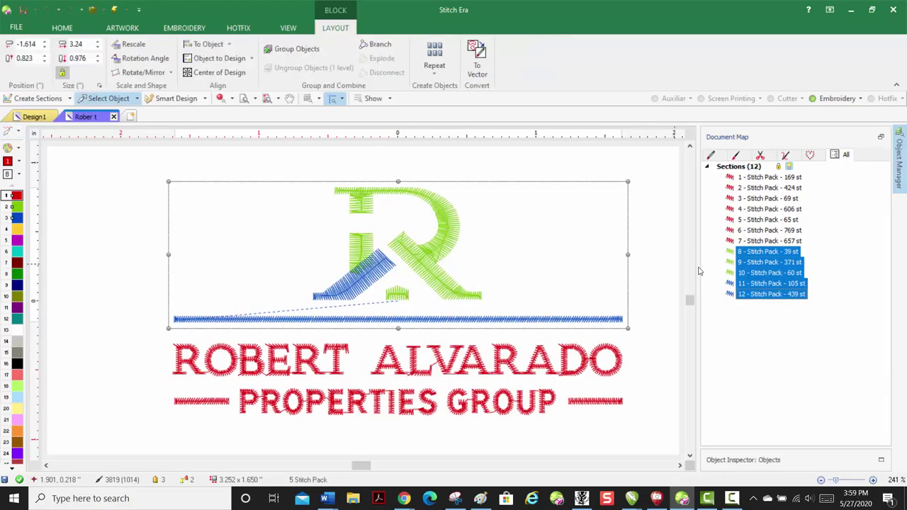
double_click(747, 257)
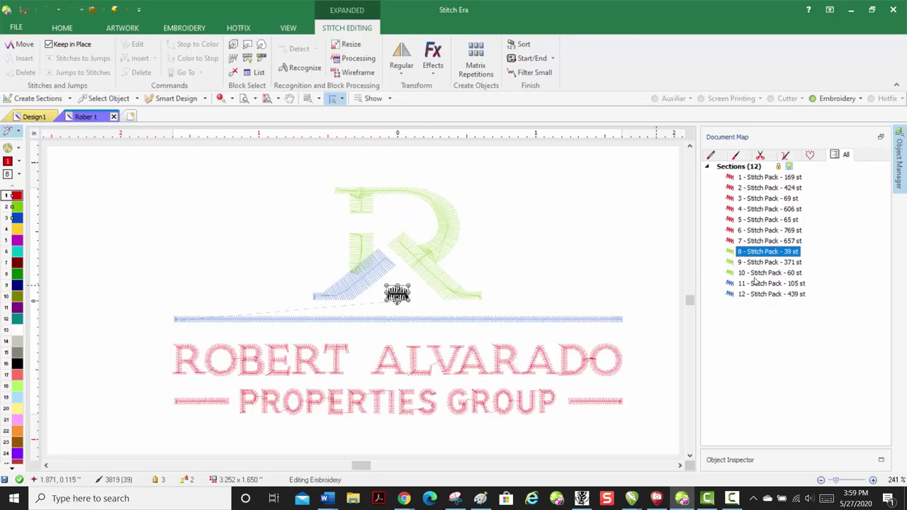
left_click(755, 285)
left_click(757, 294)
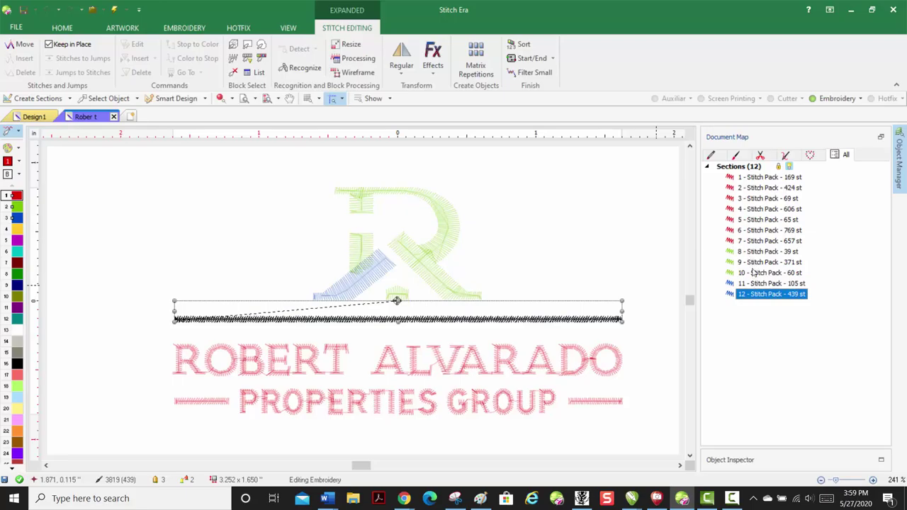
left_click(753, 284, "ctrl")
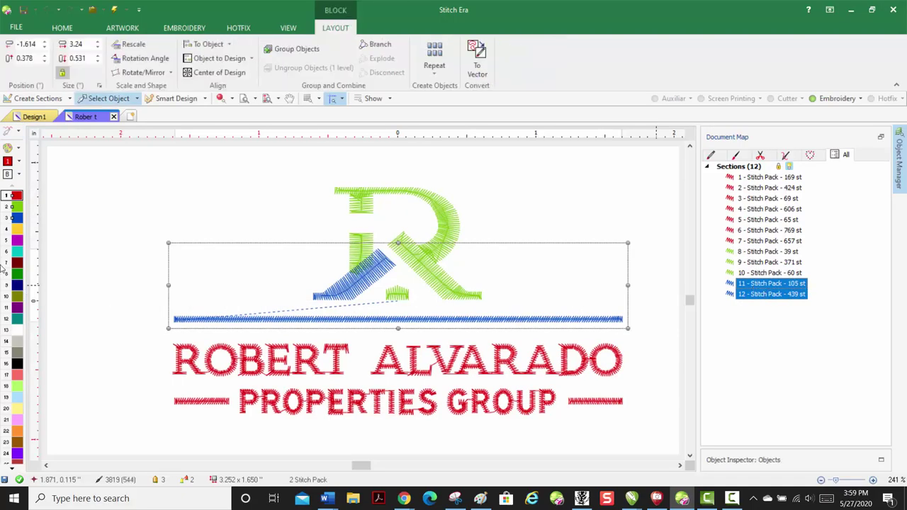
- Recolour the swoosh and long line (sections 11–12) to red, then inspect packs 10, 9 and 8
left_click(17, 207)
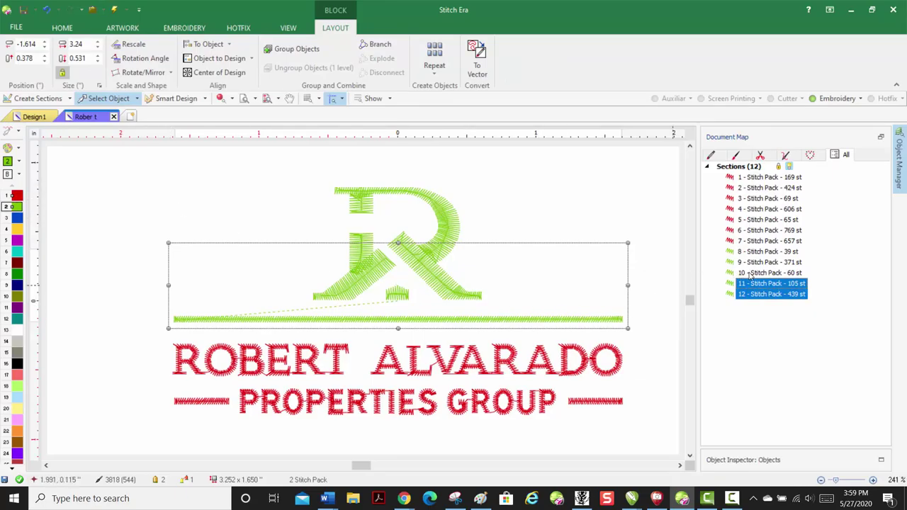
left_click(17, 197)
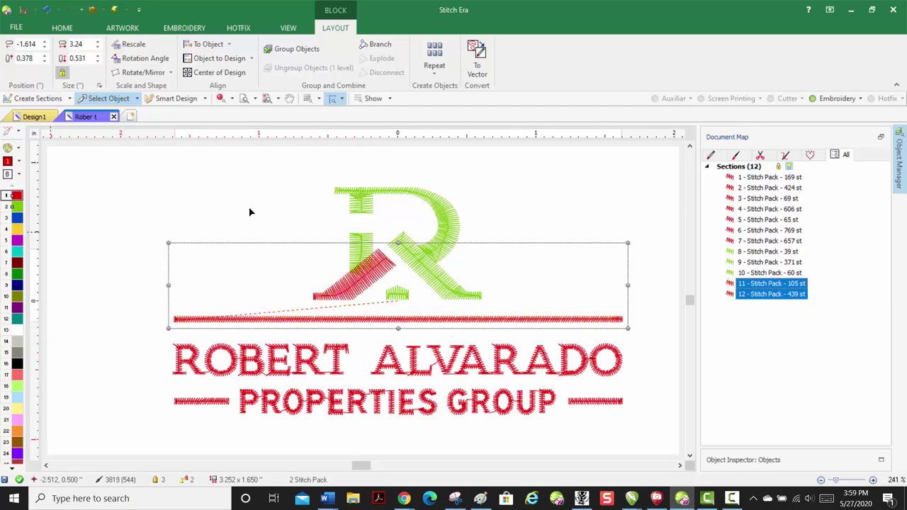
double_click(780, 273)
left_click(777, 263)
left_click(775, 253)
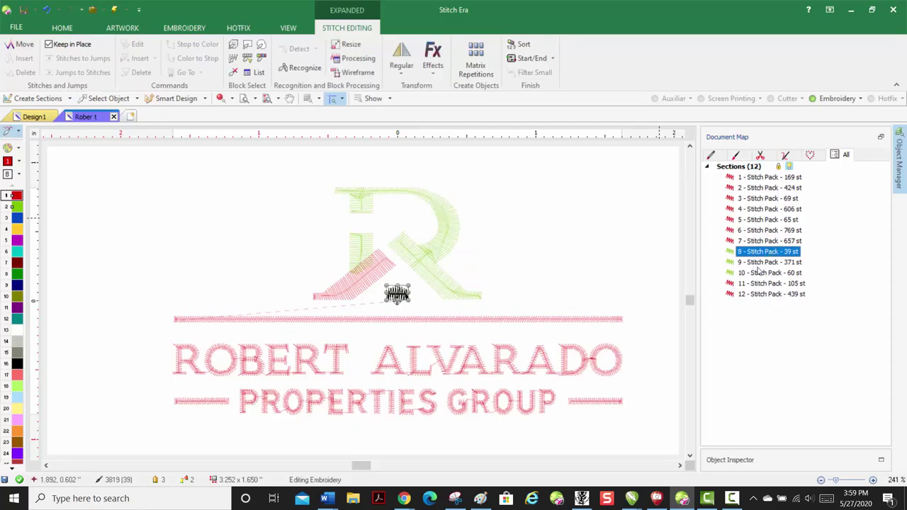
- Check which design parts packs 1, 7, 8 and 10 are in the sewing order
left_click(758, 274, "shift")
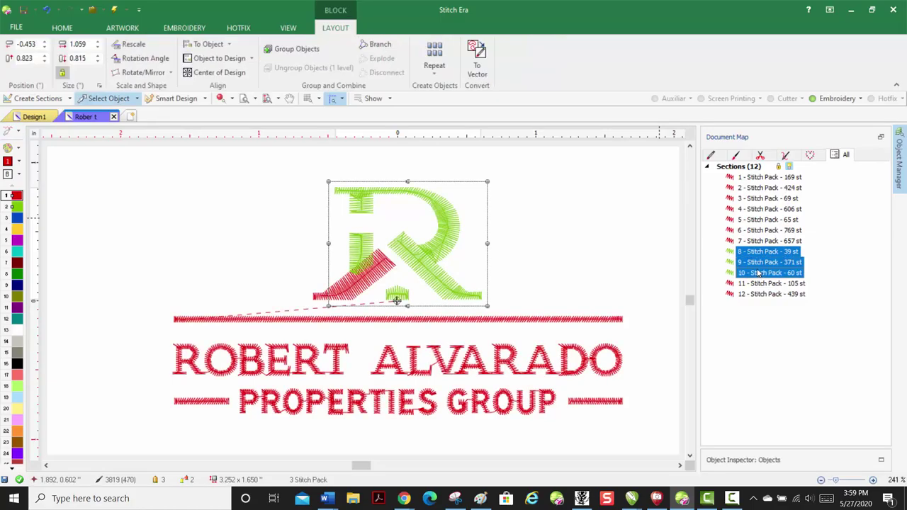
double_click(757, 258)
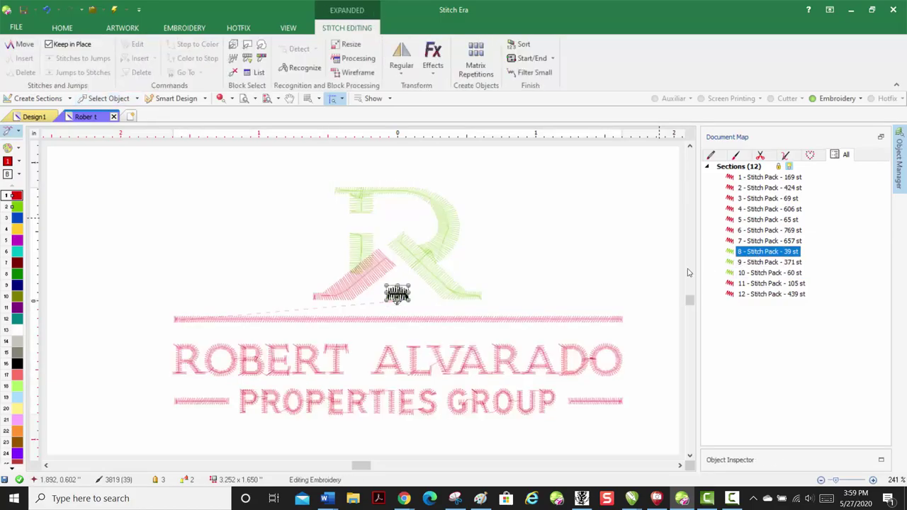
key("Escape")
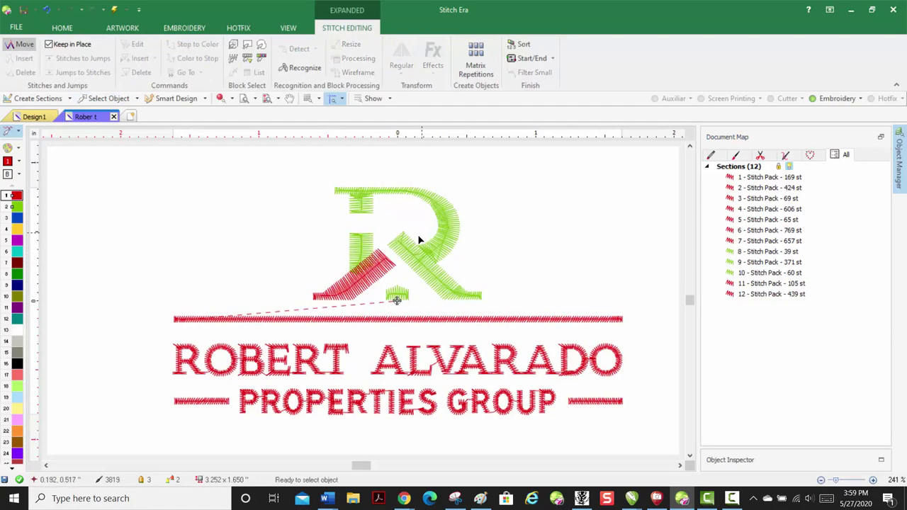
left_click(744, 182)
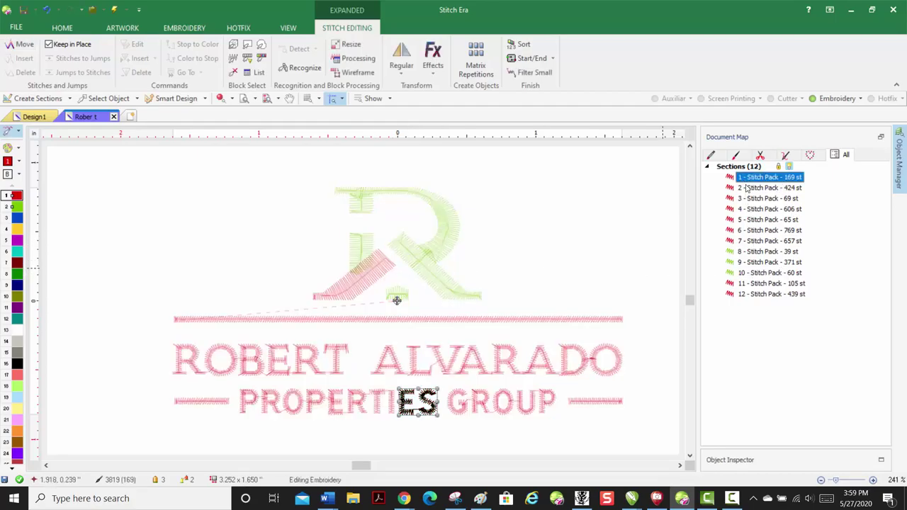
left_click(751, 243)
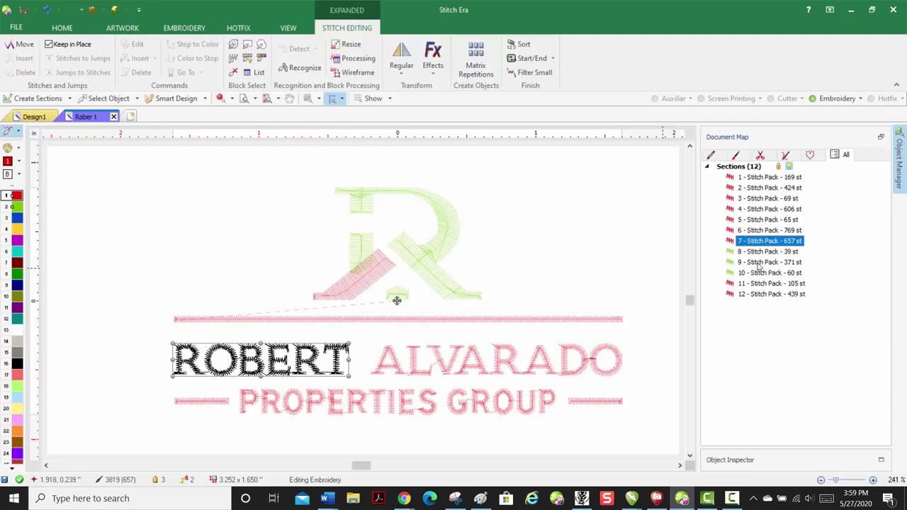
left_click(758, 253)
left_click(759, 273)
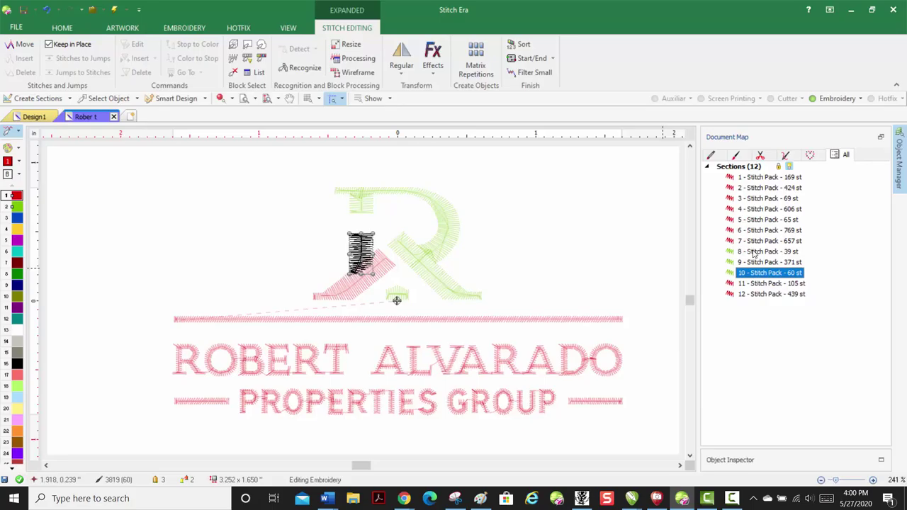
- Drag green packs 8–10 to the top so they sew first as sections 1–3
left_click(754, 253)
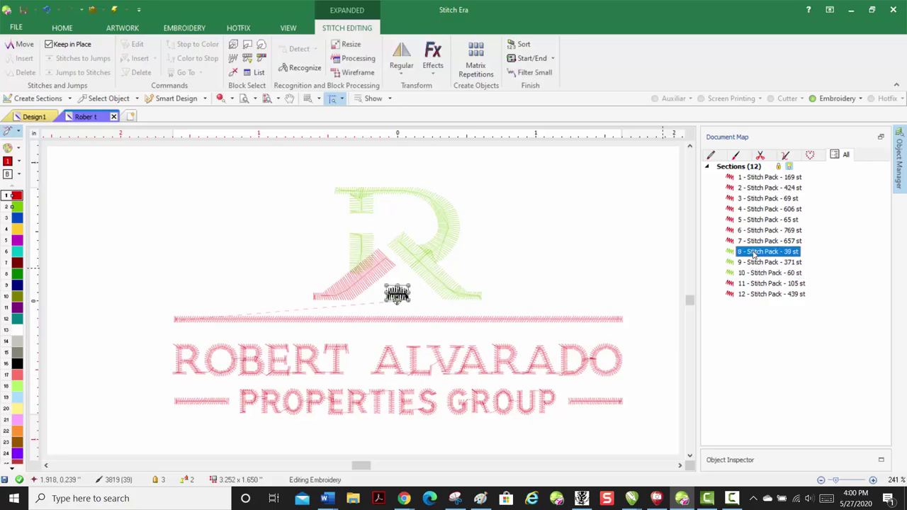
left_click(755, 274, "shift")
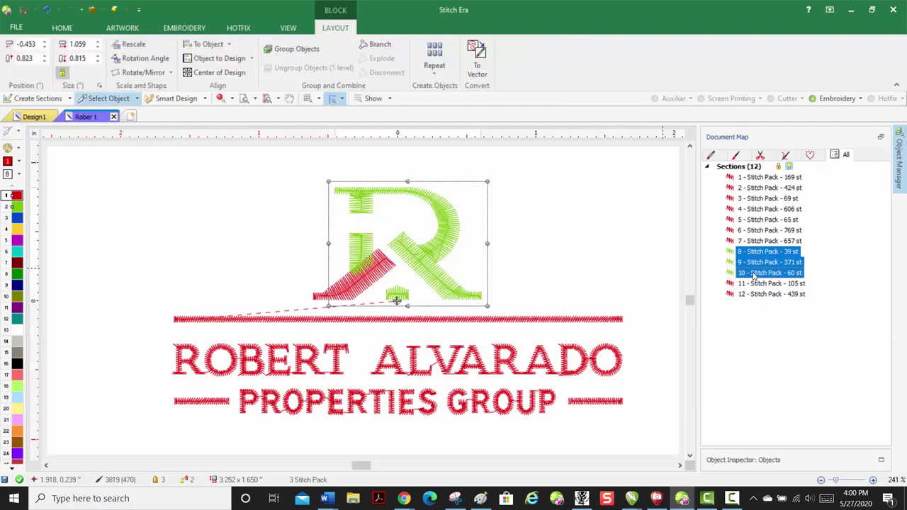
left_click_drag(755, 273, 722, 179)
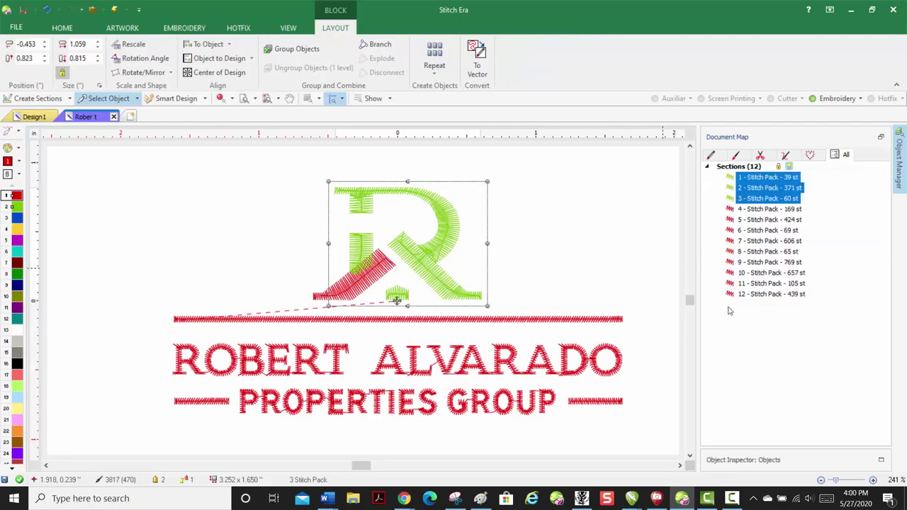
left_click(766, 178)
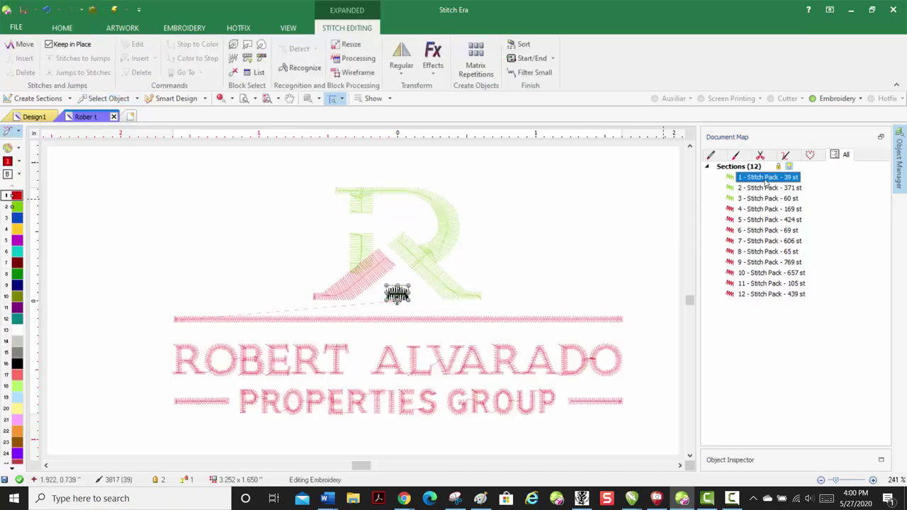
- Check packs 2–4, then move the horizontal line to sew right after the red diagonal
left_click(767, 188)
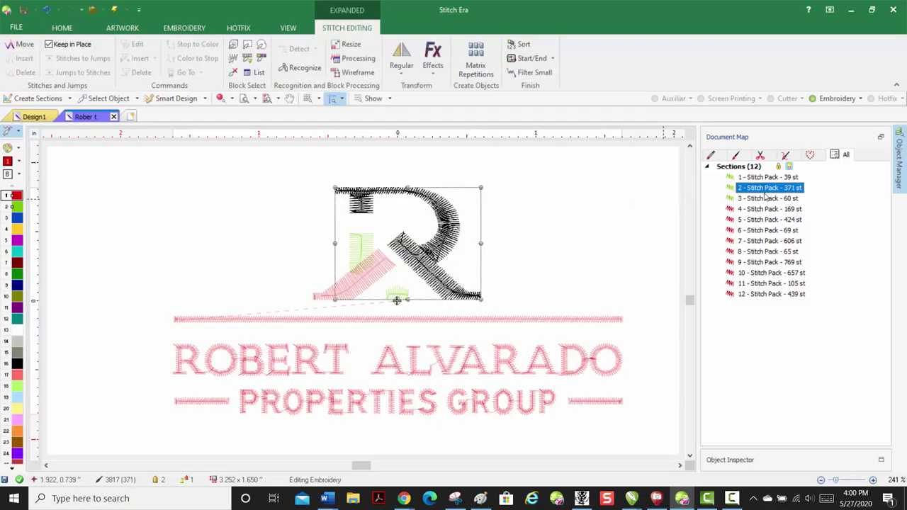
left_click(766, 198)
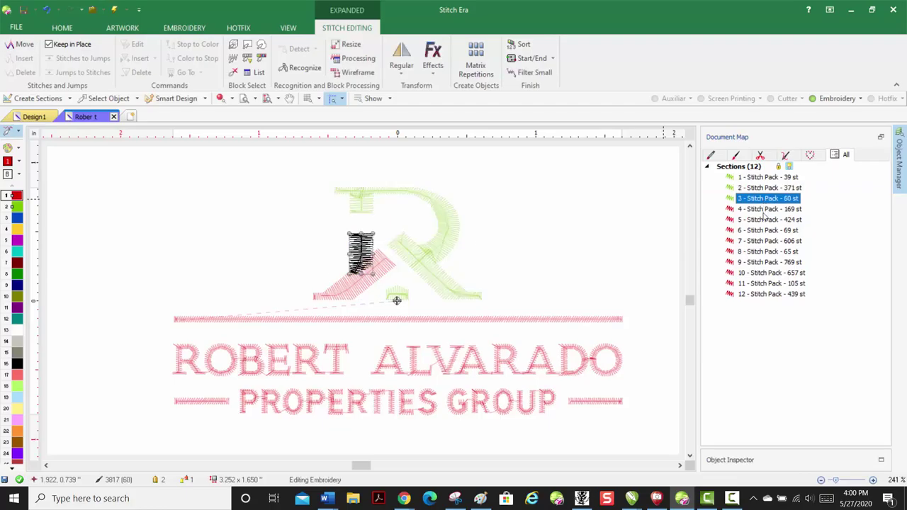
left_click(764, 211)
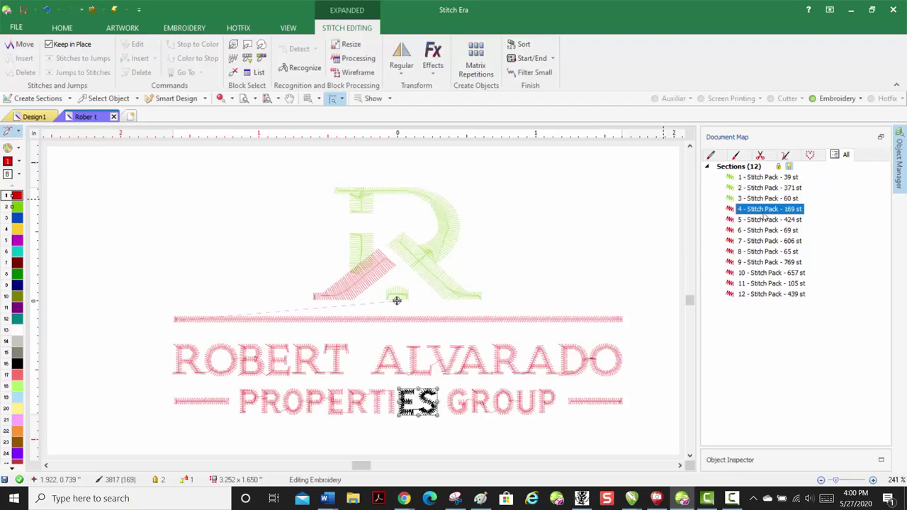
left_click(761, 296)
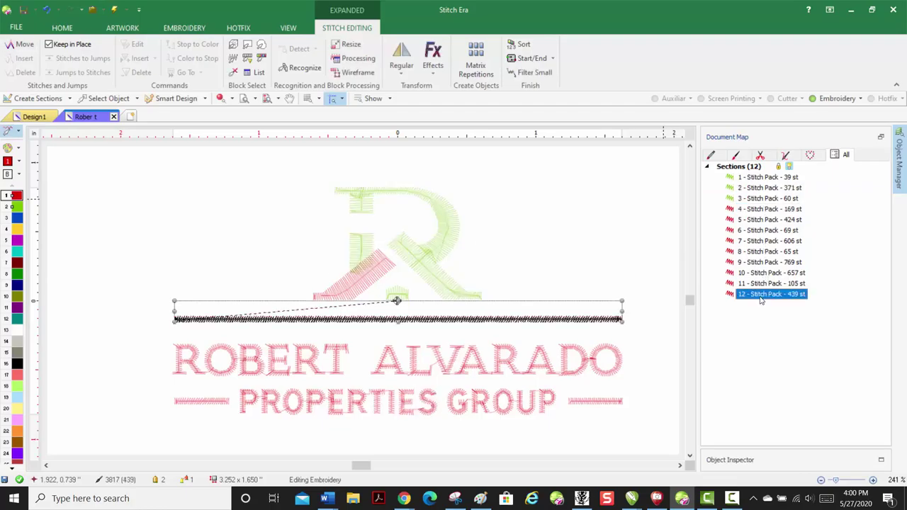
left_click(761, 284)
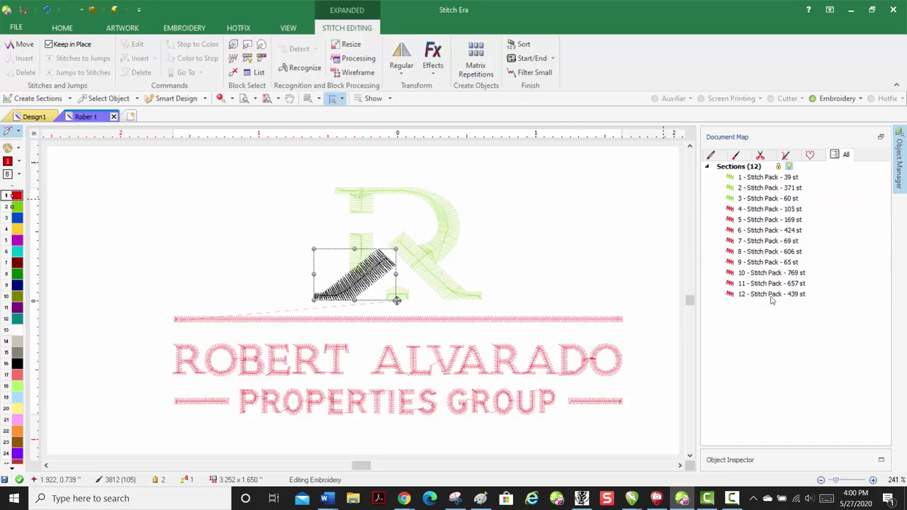
left_click_drag(771, 298, 713, 216)
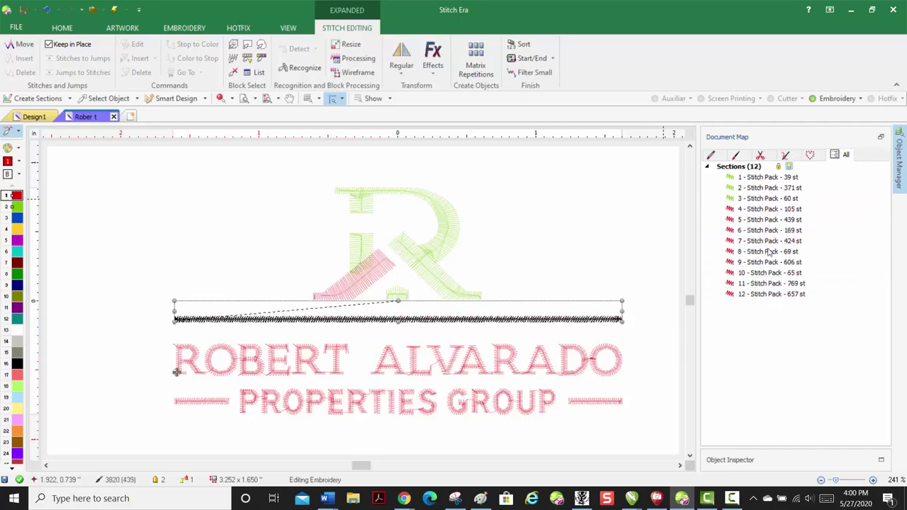
- Move the surname lettering to follow the line, then verify the order of packs 1–6
left_click(766, 294)
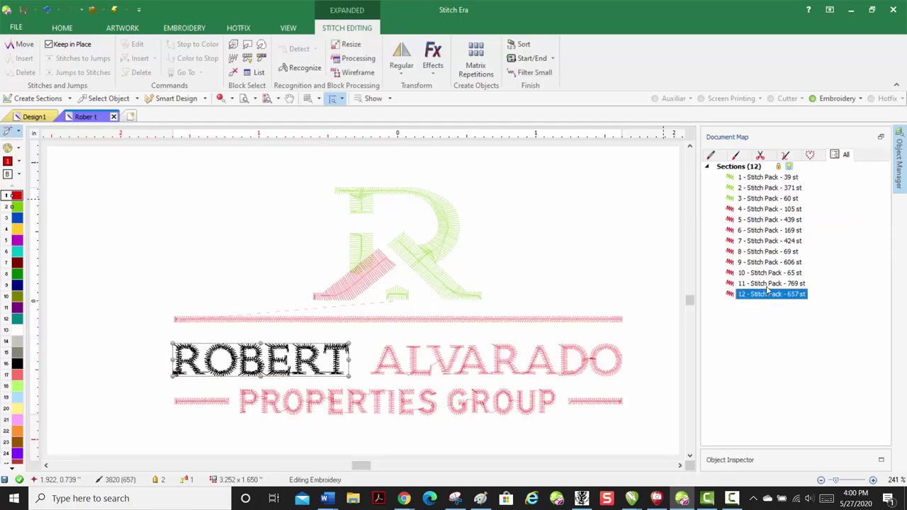
left_click(767, 284)
left_click_drag(767, 290, 751, 226)
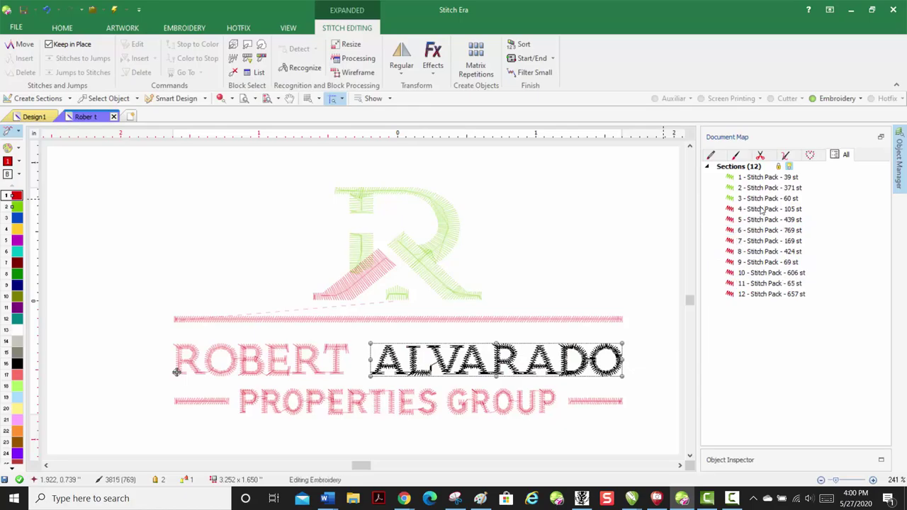
left_click(762, 210)
left_click(764, 179)
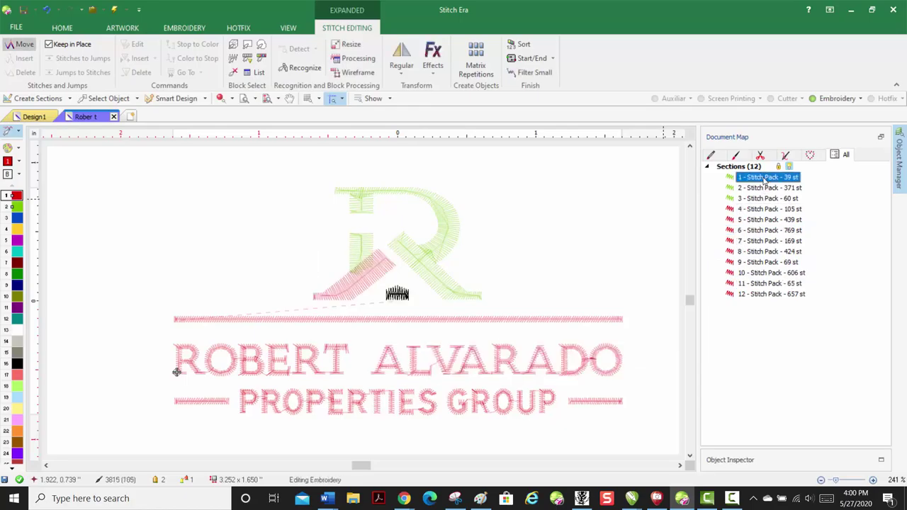
left_click(764, 189)
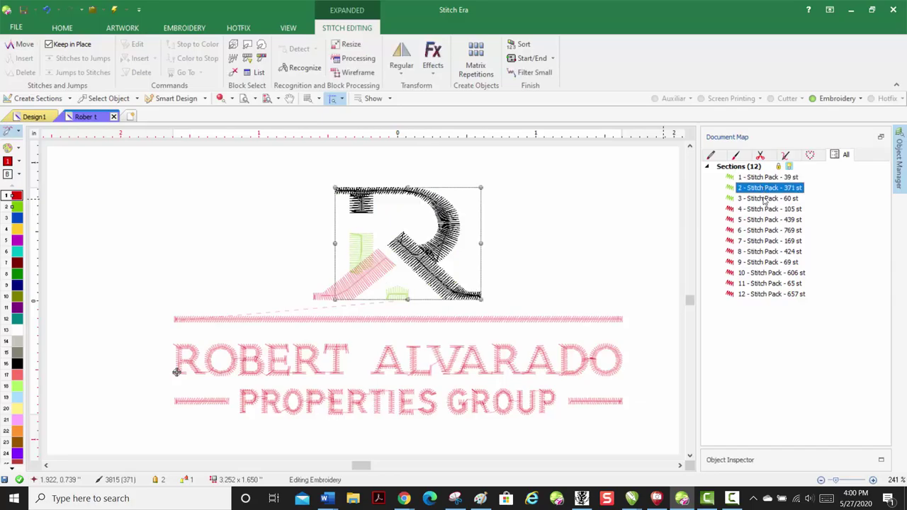
left_click(764, 199)
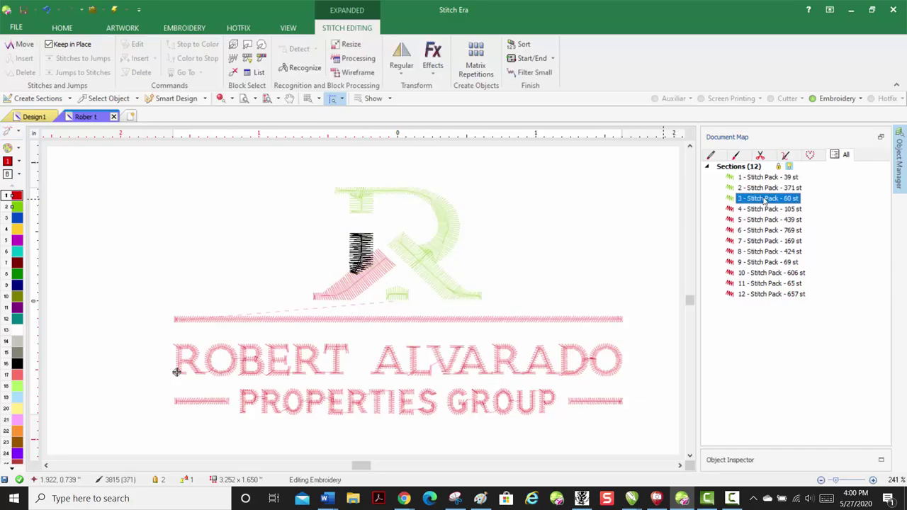
left_click(764, 209)
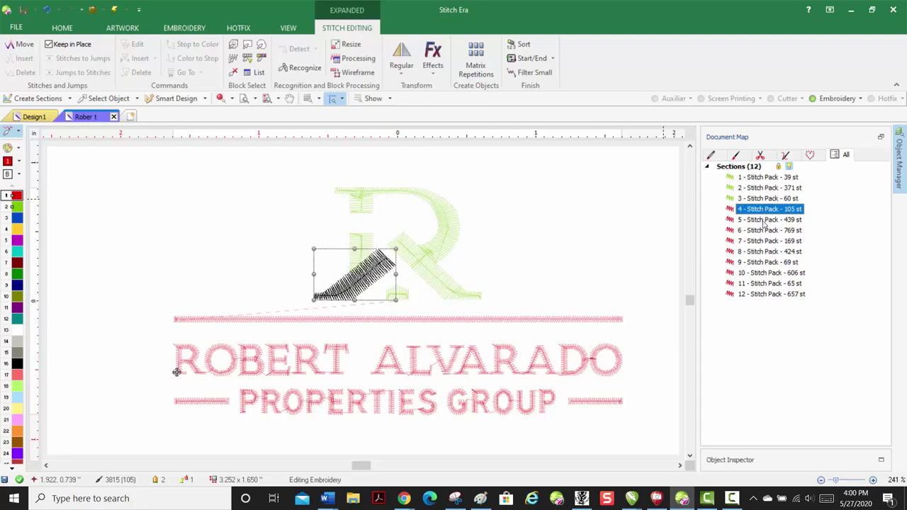
left_click(763, 221)
left_click(763, 231)
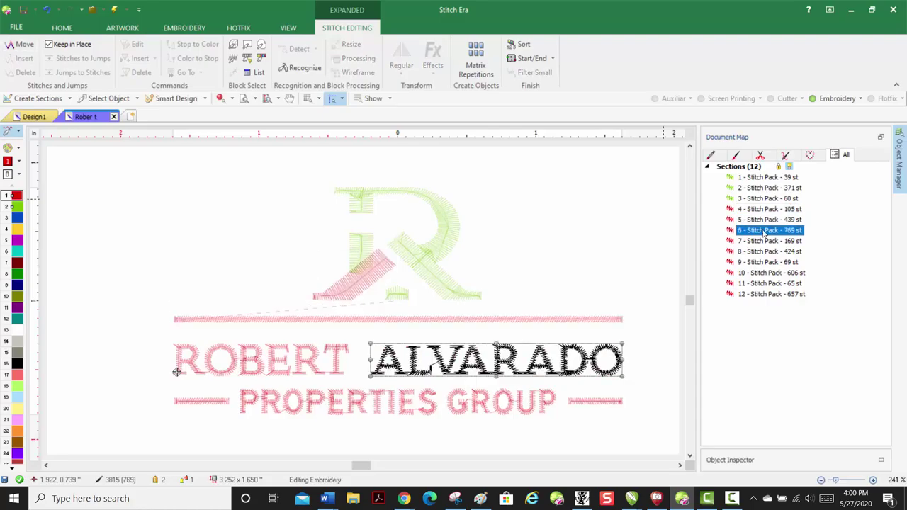
- Move the first-name lettering to pack 7, then check sections 7–12 and deselect
left_click(757, 296)
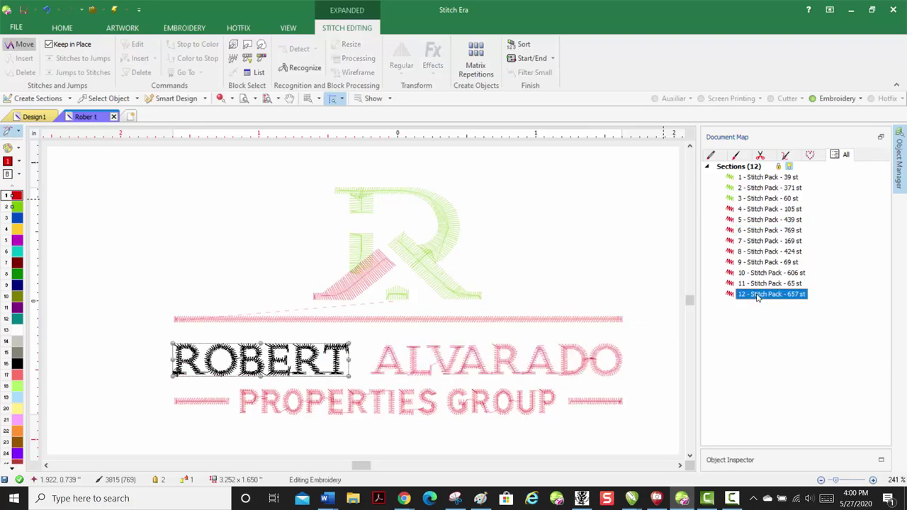
left_click_drag(735, 293, 719, 239)
left_click(769, 233)
left_click(766, 242)
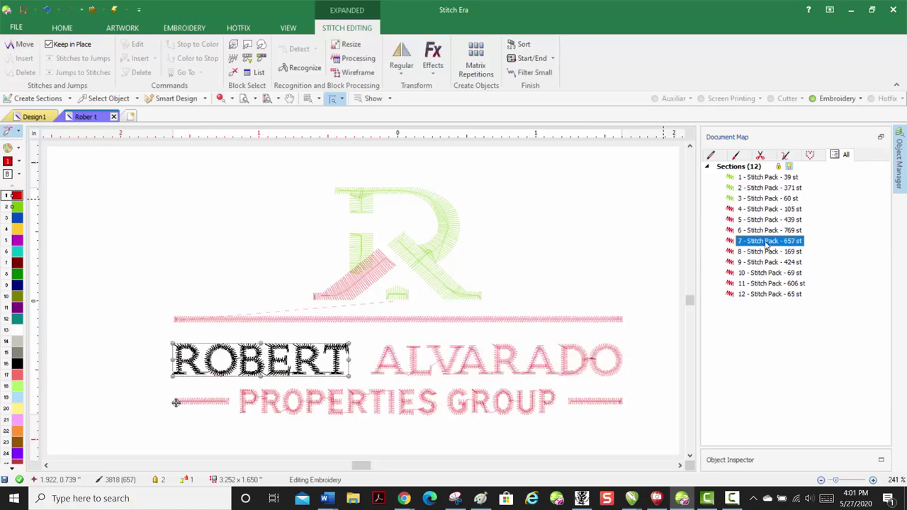
left_click(766, 253)
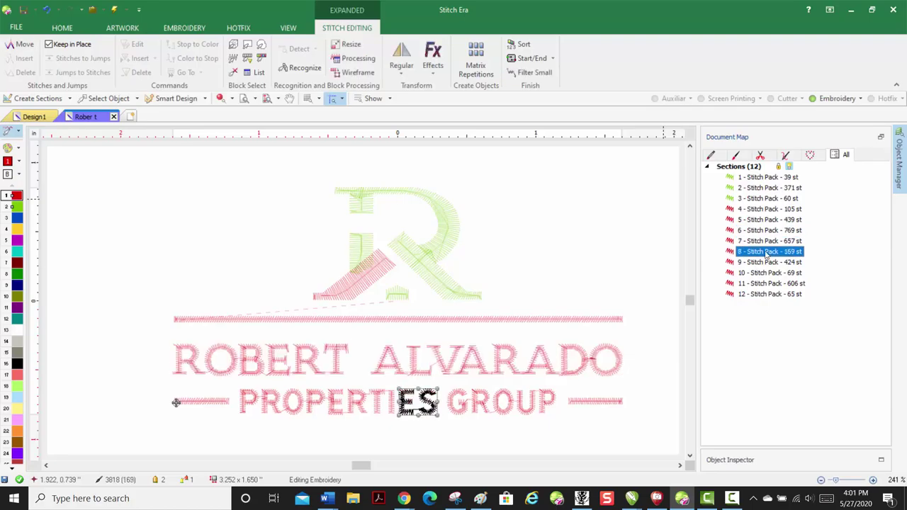
left_click(766, 263)
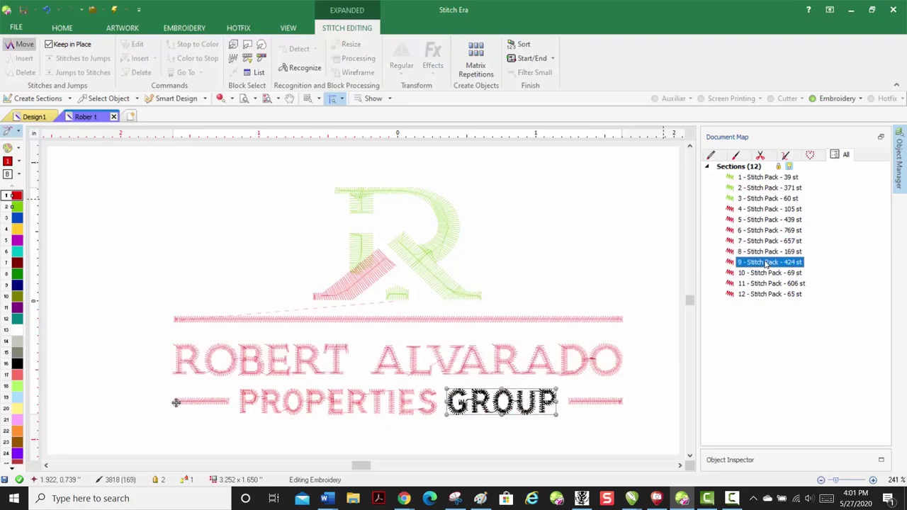
left_click(766, 274)
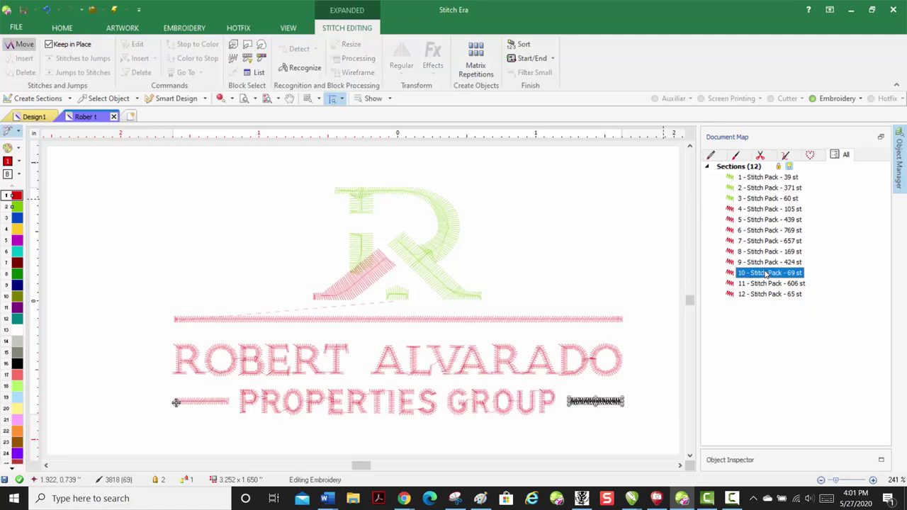
left_click(766, 284)
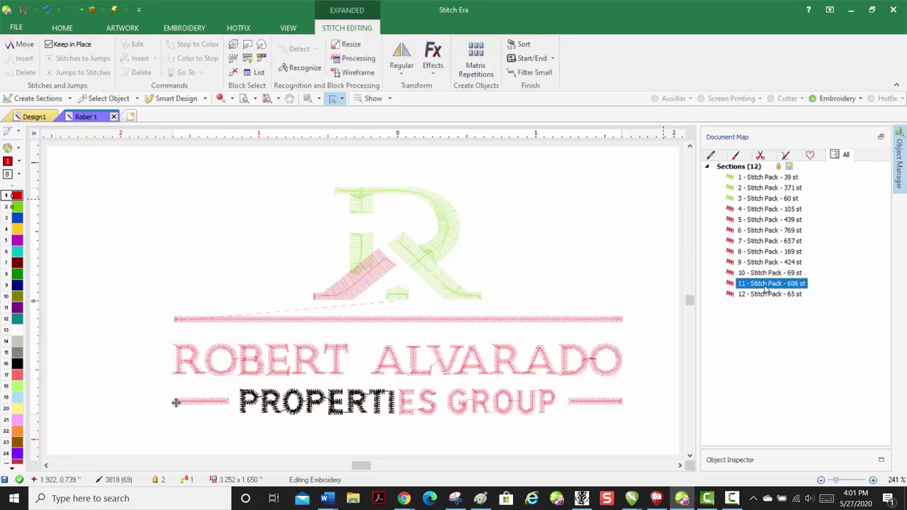
left_click(765, 295)
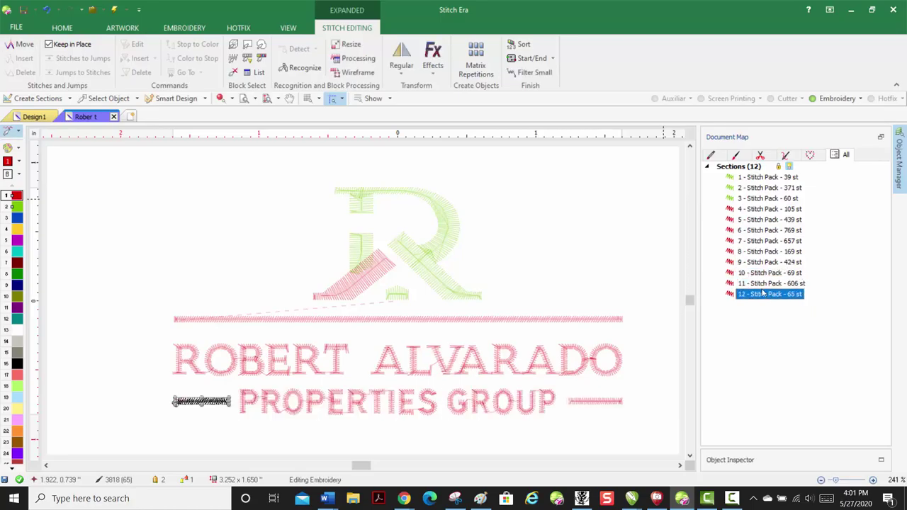
key("Escape")
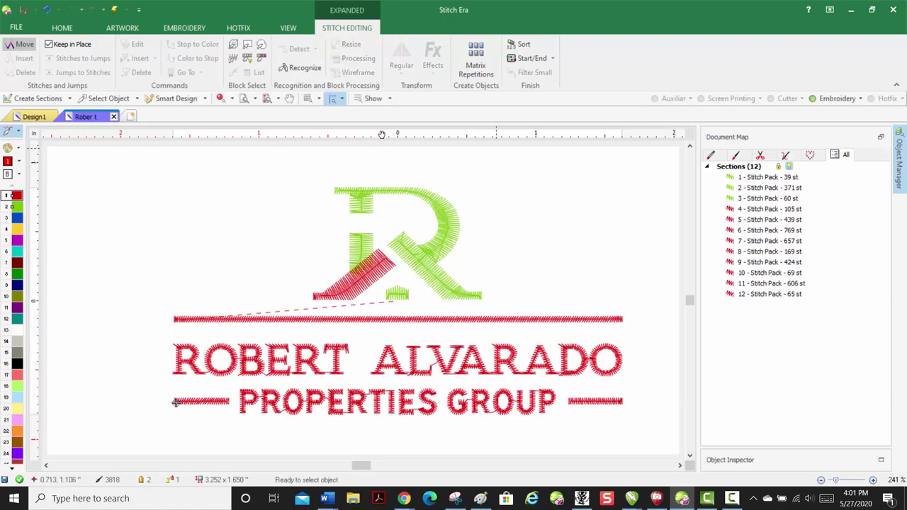
left_click(282, 30)
left_click(352, 58)
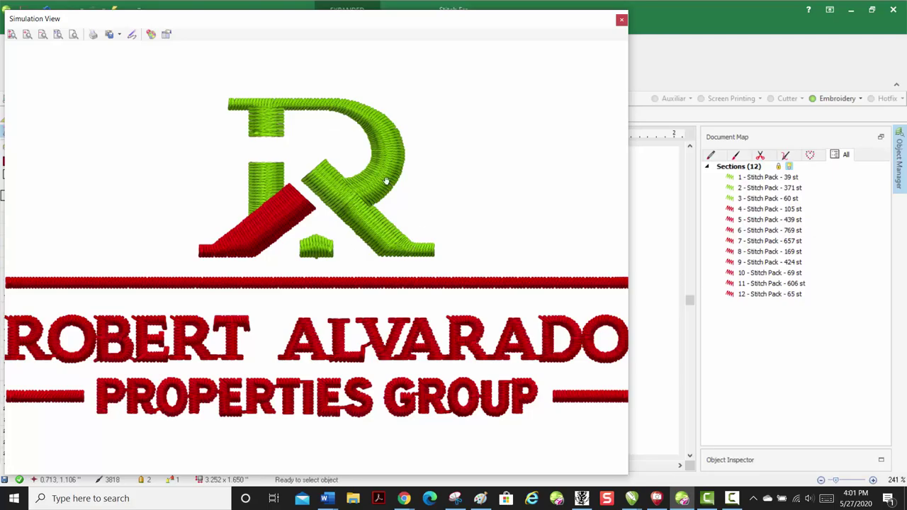
scroll(379, 299, "down", 1)
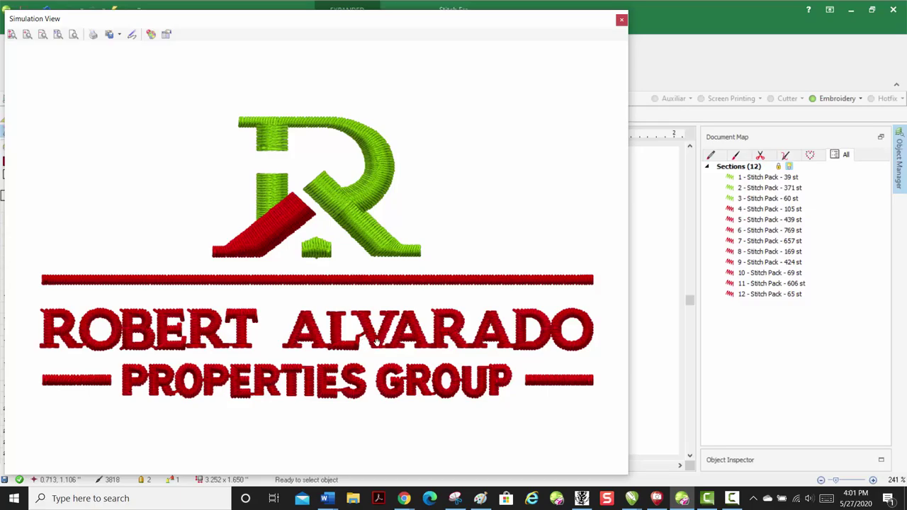
scroll(378, 339, "down", 2)
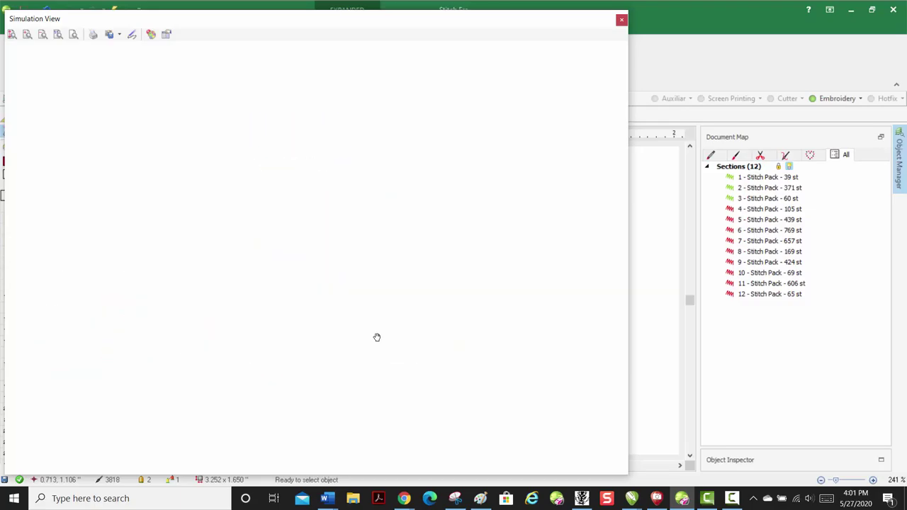
scroll(358, 323, "down", 1)
scroll(330, 288, "up", 1)
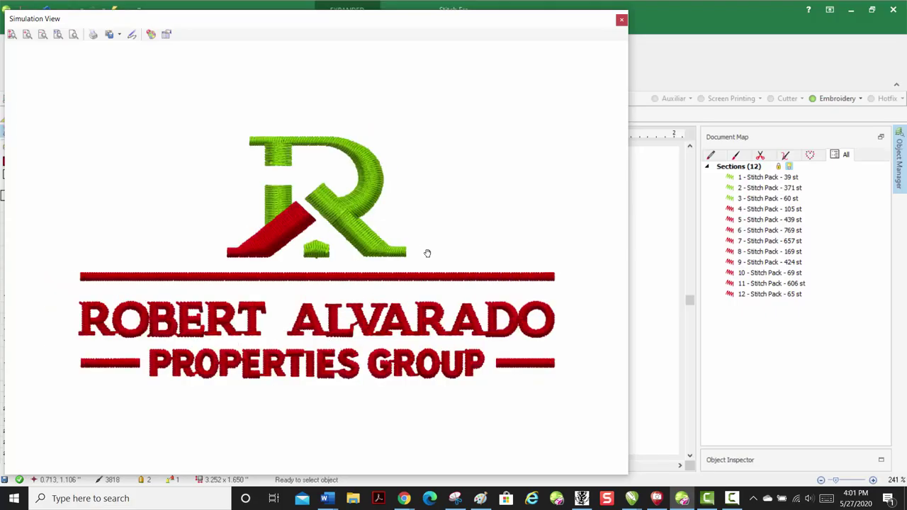
- Close the embroidery simulation, deselect everything, and open then close Print Formats for Embroidery Designs
left_click(622, 19)
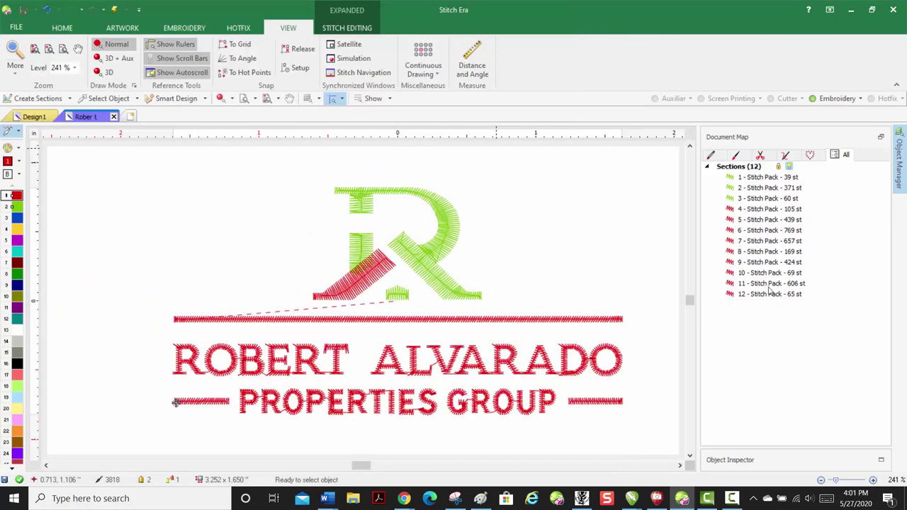
left_click(479, 188)
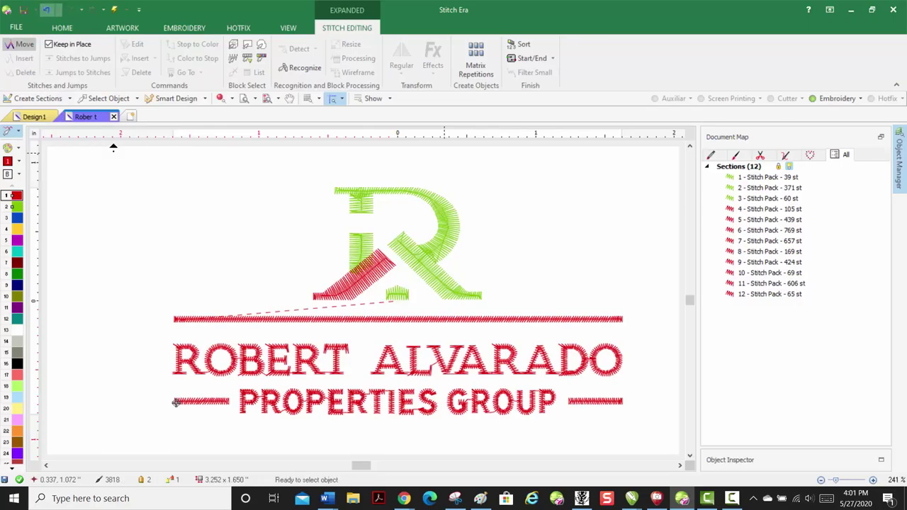
left_click(17, 27)
left_click(25, 146)
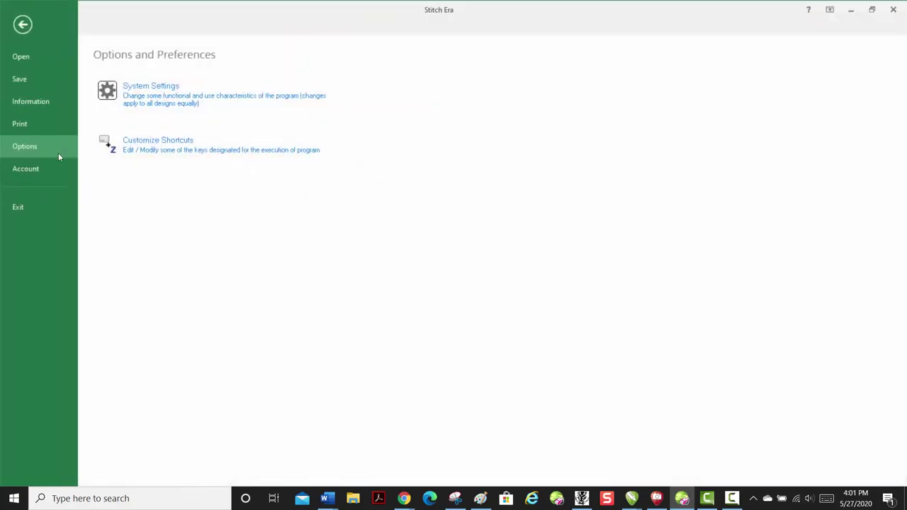
left_click(33, 126)
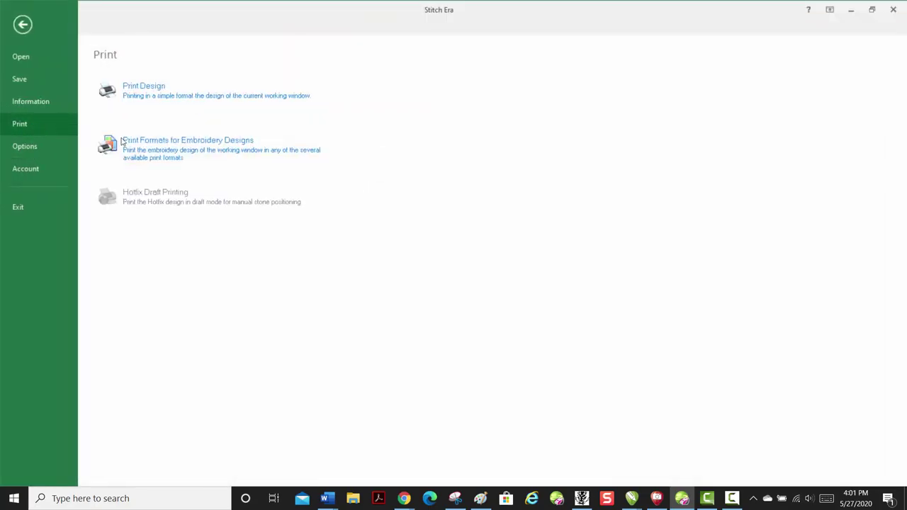
left_click(257, 145)
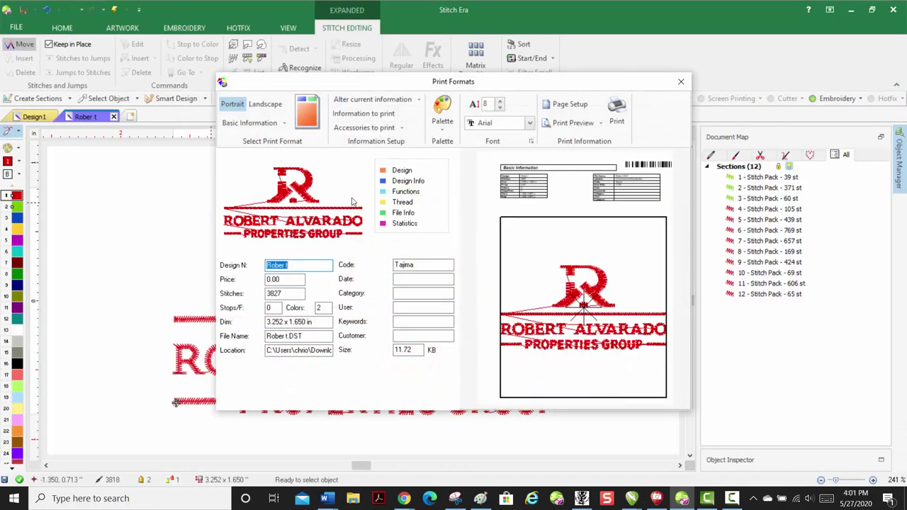
left_click(681, 81)
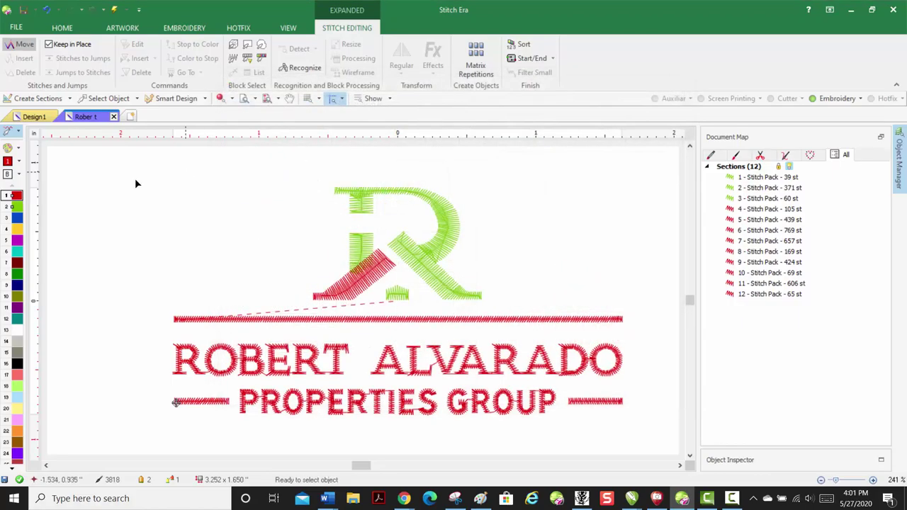
- Move green ahead of red so green becomes thread colour 1, then select the whole design
left_click(765, 177)
left_click(621, 194)
left_click_drag(19, 207, 17, 207)
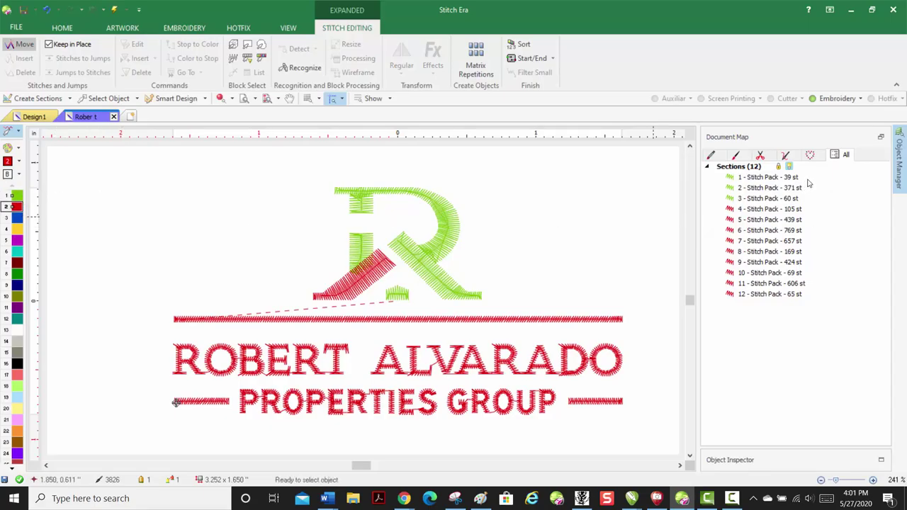
left_click_drag(808, 184, 717, 356)
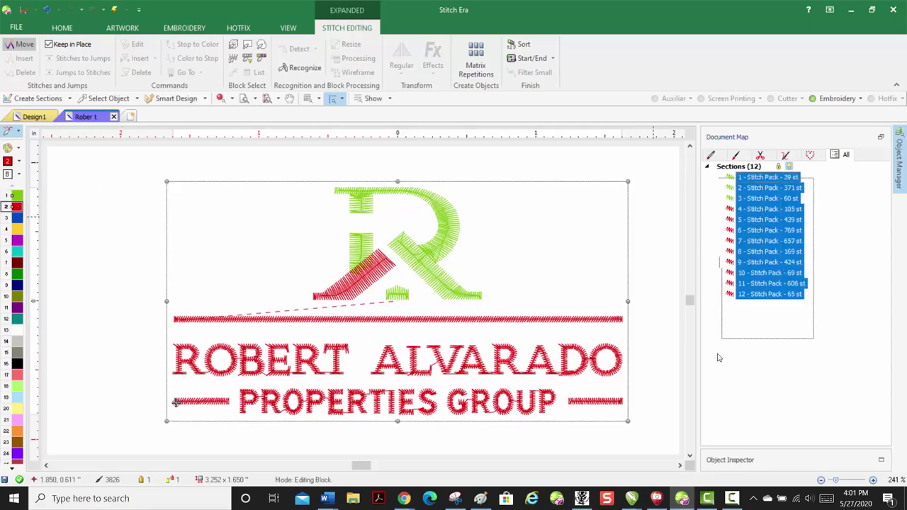
left_click(59, 206)
- Choose the Embroidery Tech Sheet print format instead of Simulation Sheet and open its print preview
key("ctrl+p")
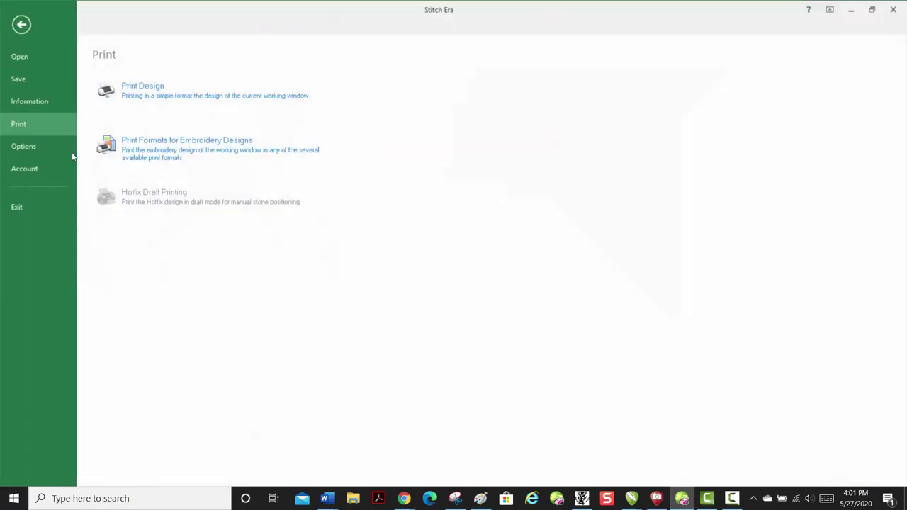
left_click(327, 147)
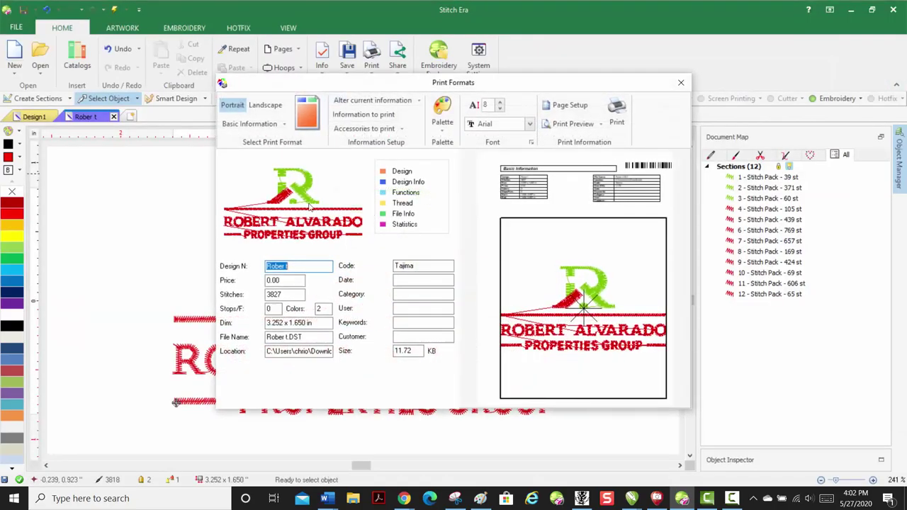
left_click(251, 123)
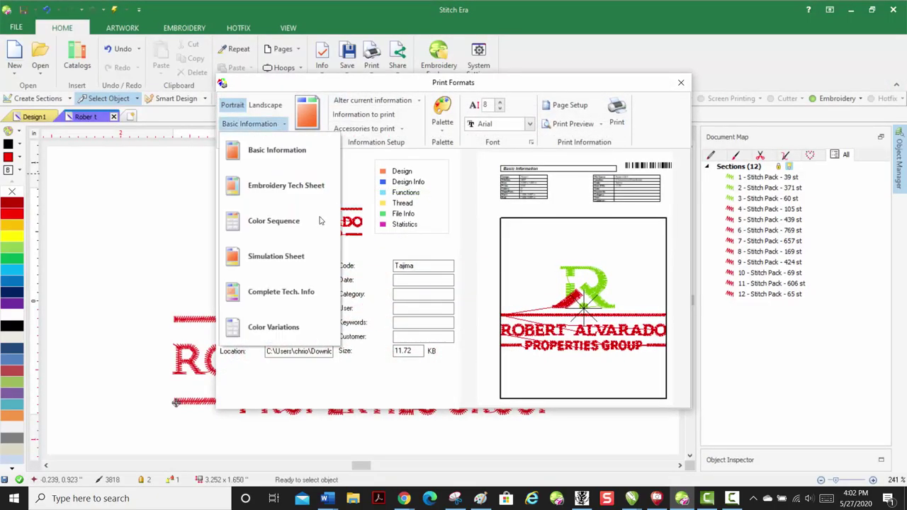
left_click(284, 257)
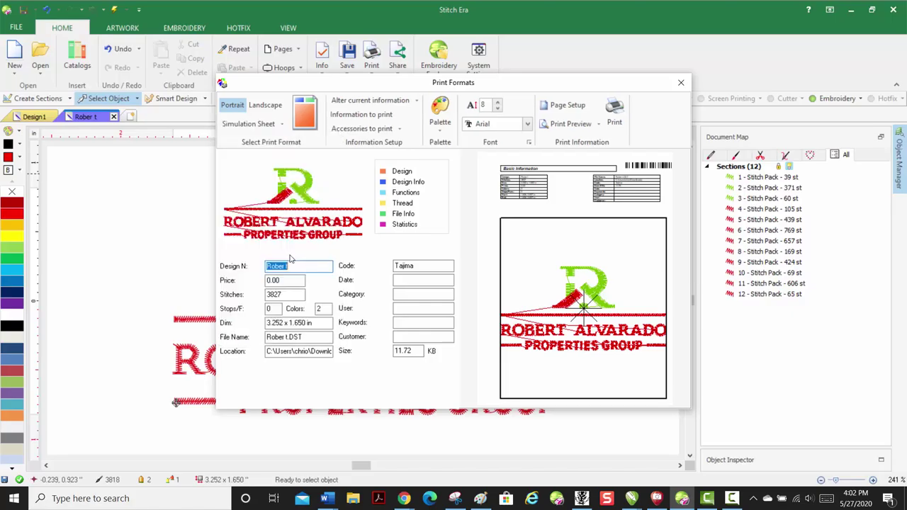
left_click(263, 124)
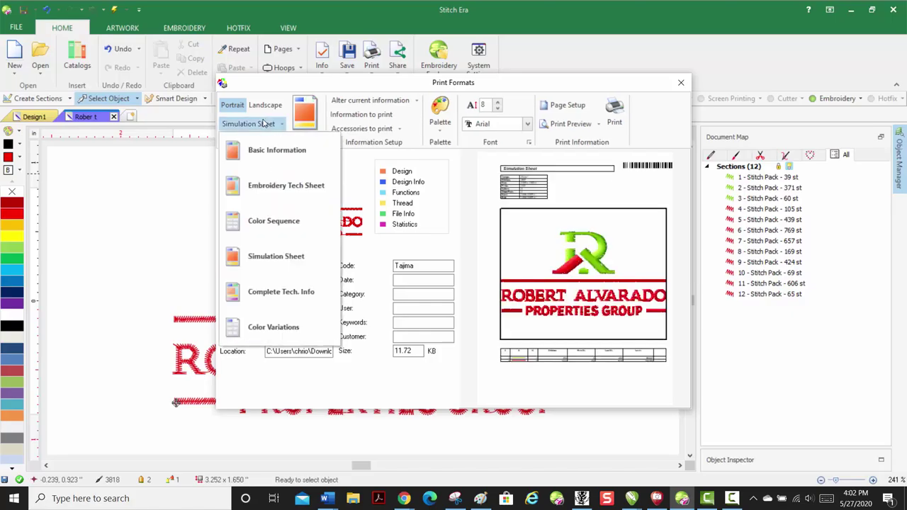
left_click(279, 186)
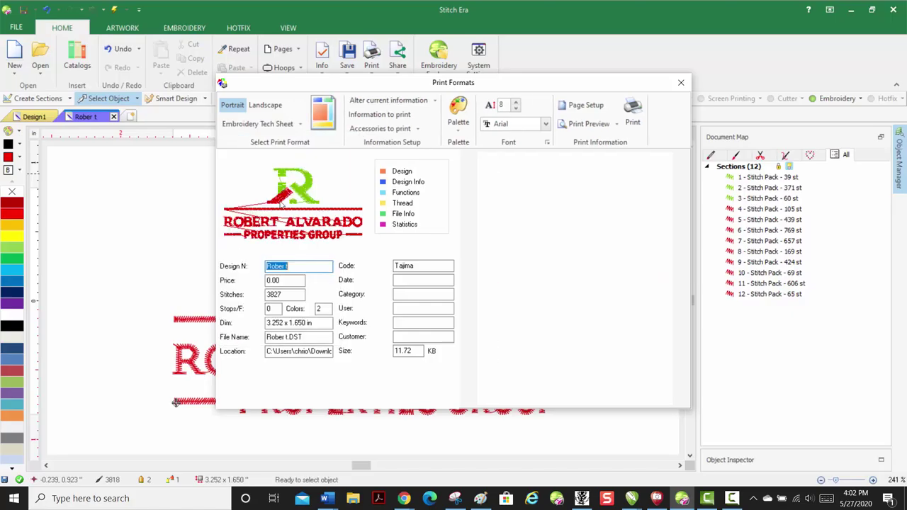
left_click(589, 125)
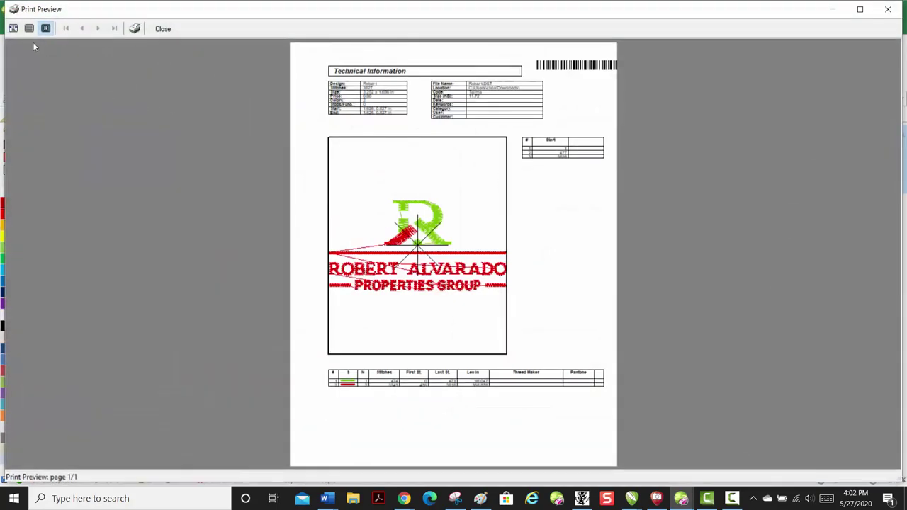
- View the tech sheet at actual size and scroll to the colour table: green 474, red 3343 stitches
left_click(13, 28)
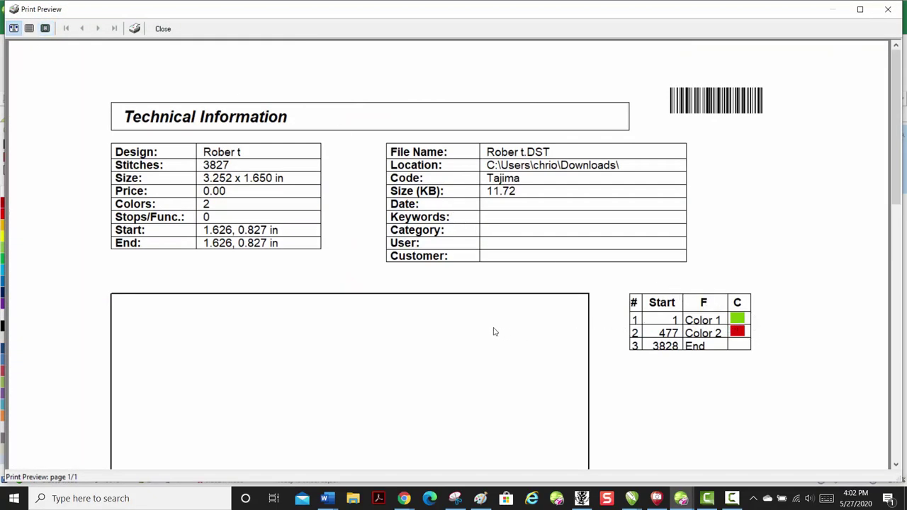
left_click_drag(898, 170, 888, 264)
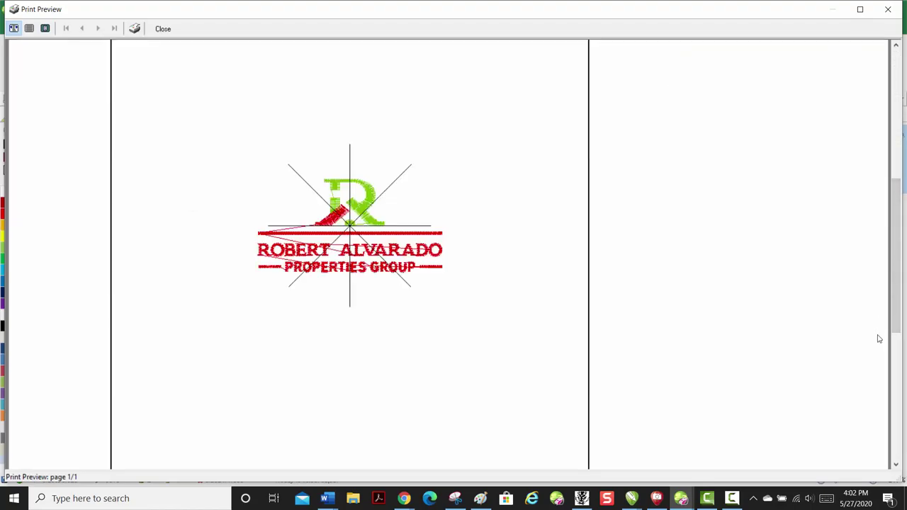
left_click_drag(892, 317, 894, 440)
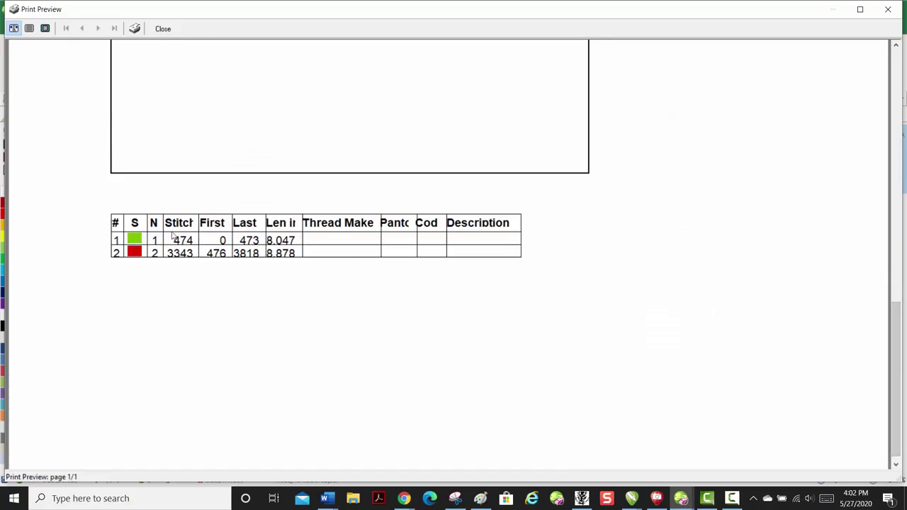